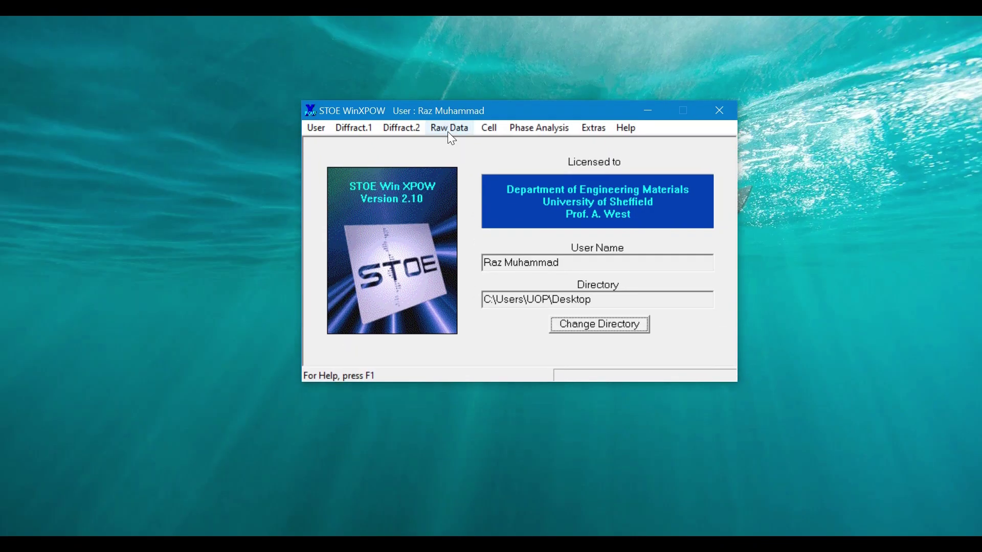
Step: Import the ASCII X/Y file 111 via Raw Data Handling and save it as 111.raw
click(447, 131)
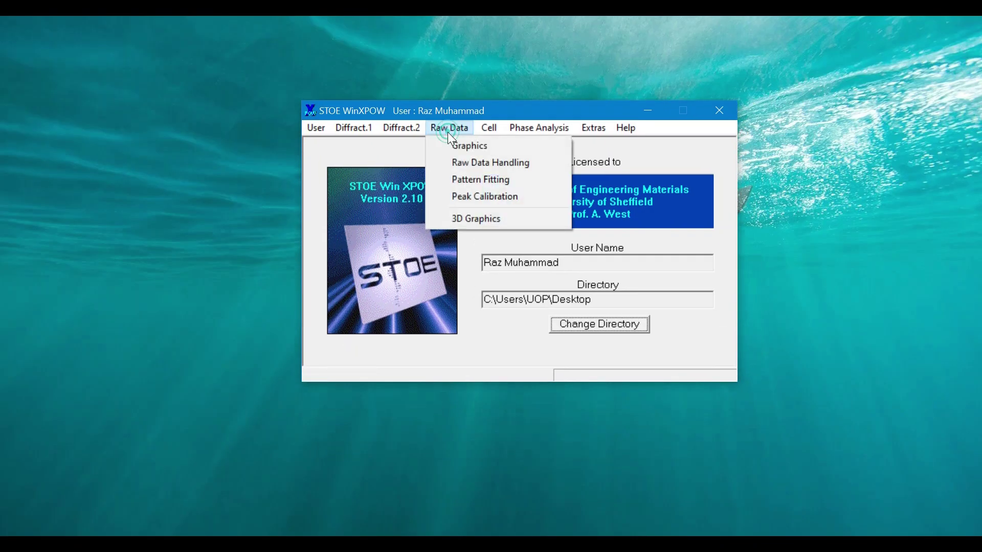
click(469, 162)
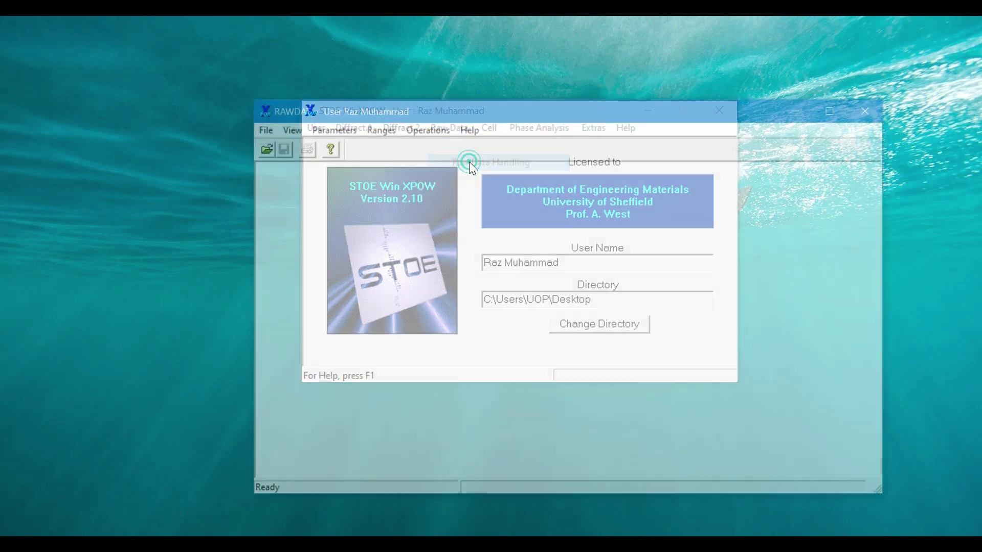
click(261, 131)
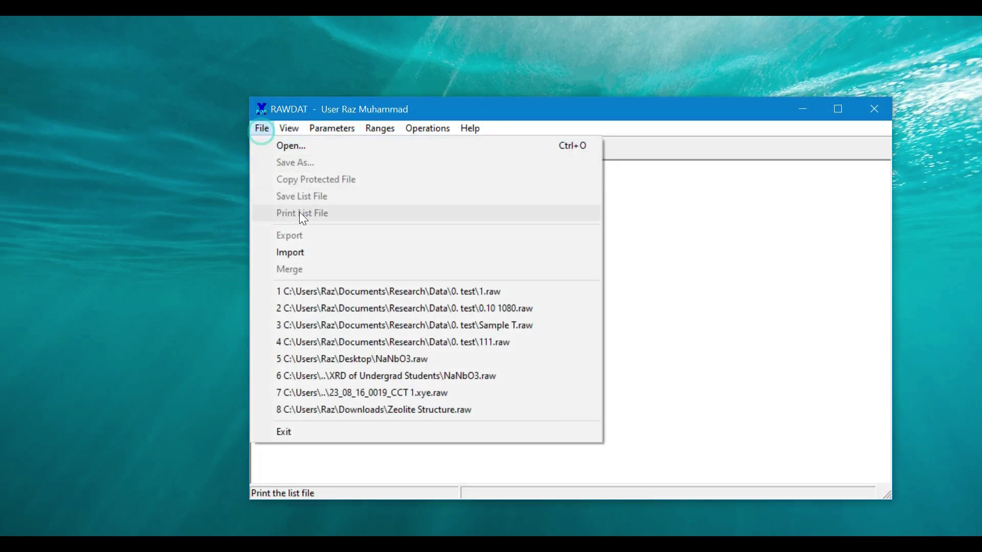
click(300, 250)
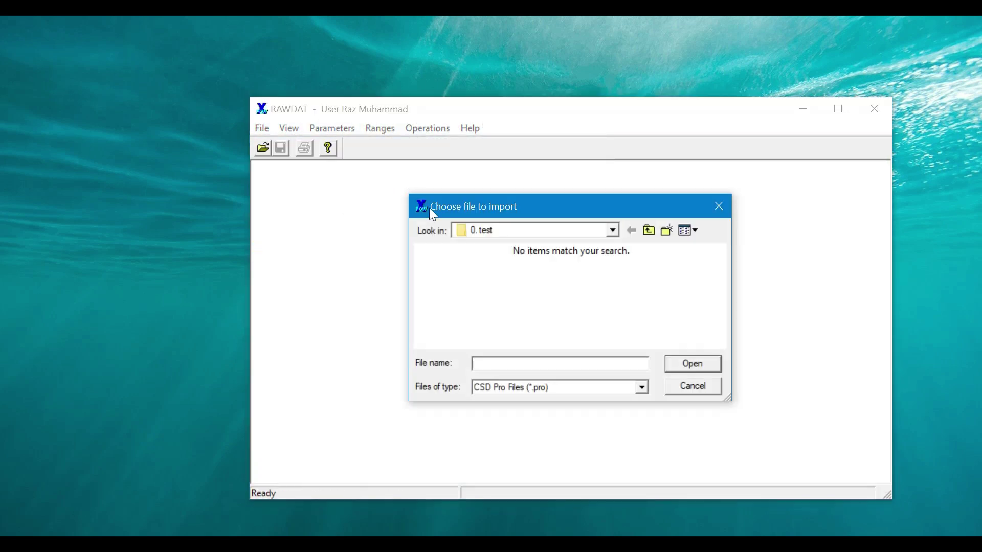
click(514, 386)
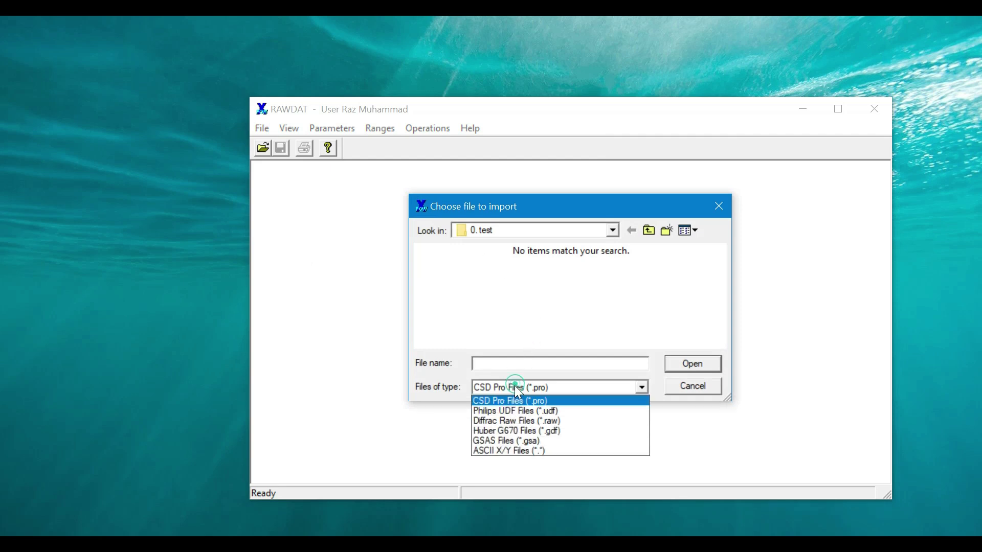
click(507, 446)
double_click(456, 288)
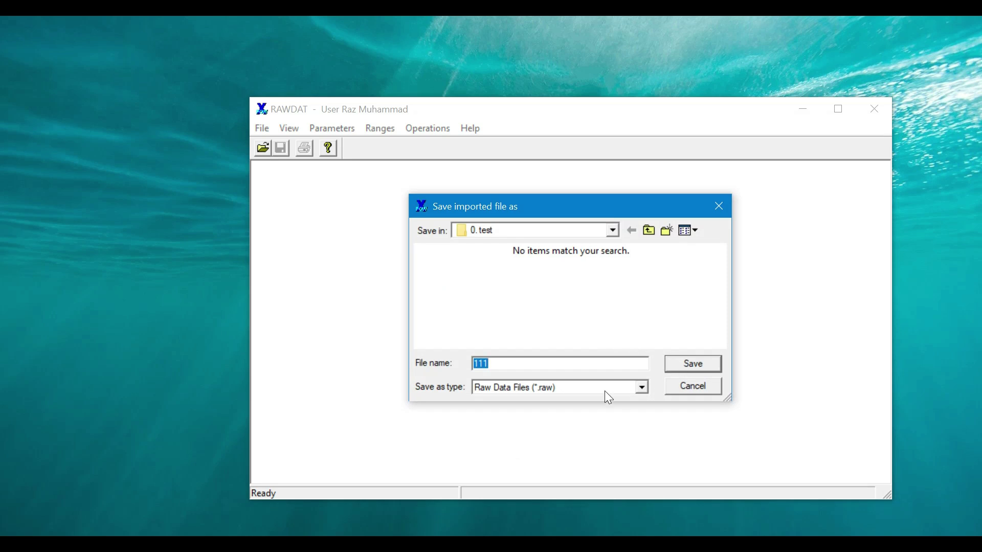
click(688, 361)
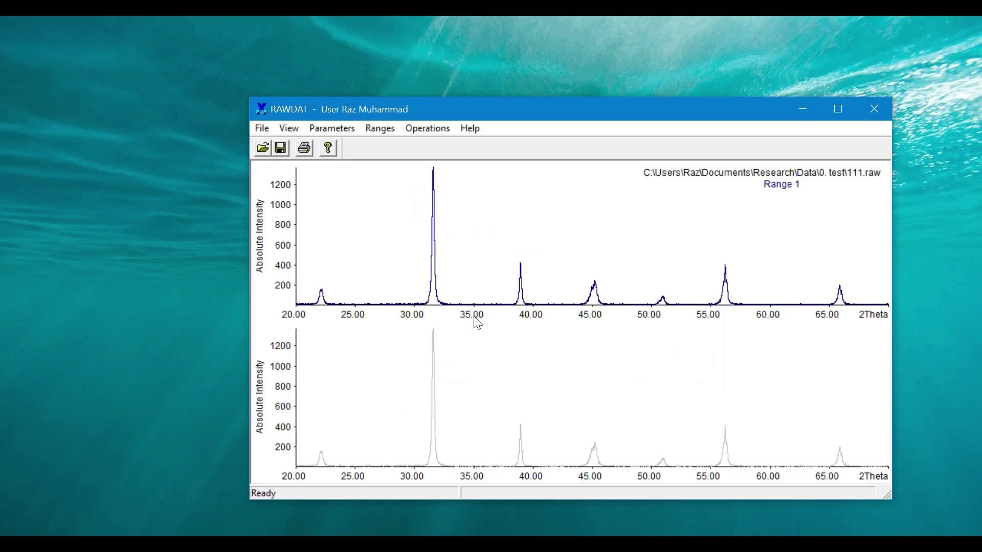
Step: Close Raw Data Handling and open the raw data graphics display
click(873, 108)
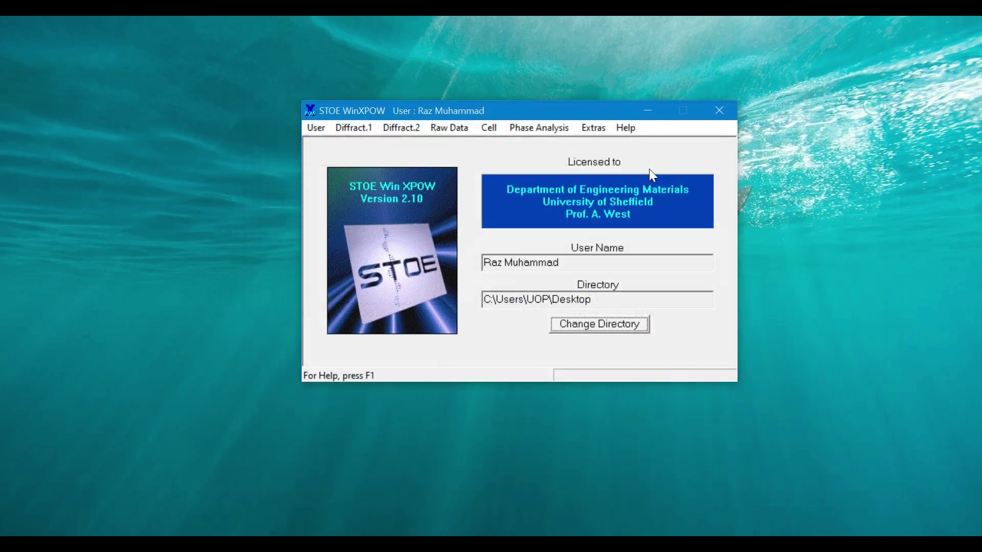
click(449, 127)
click(453, 146)
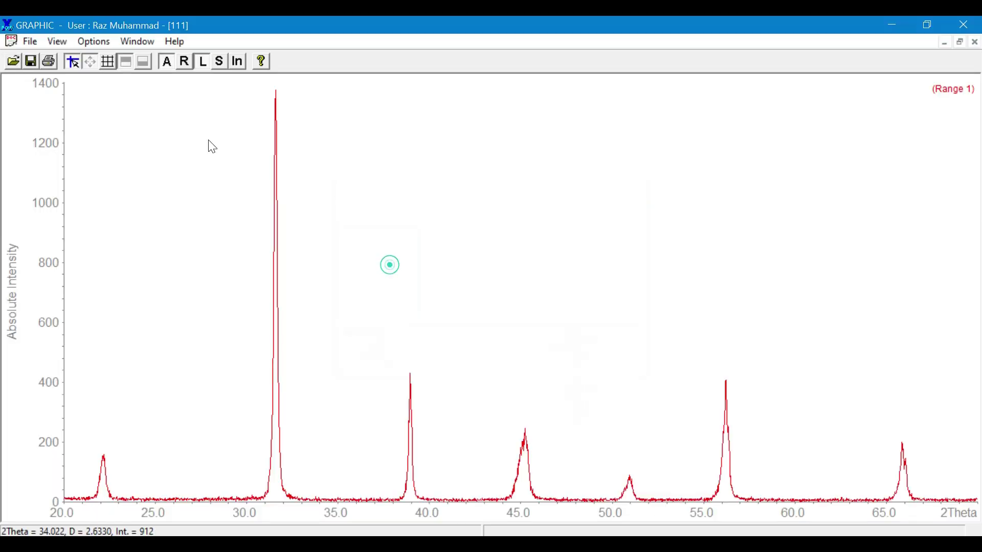
Step: Overlay four more copies of pattern 111 as additional curves on the plot
click(138, 40)
click(170, 59)
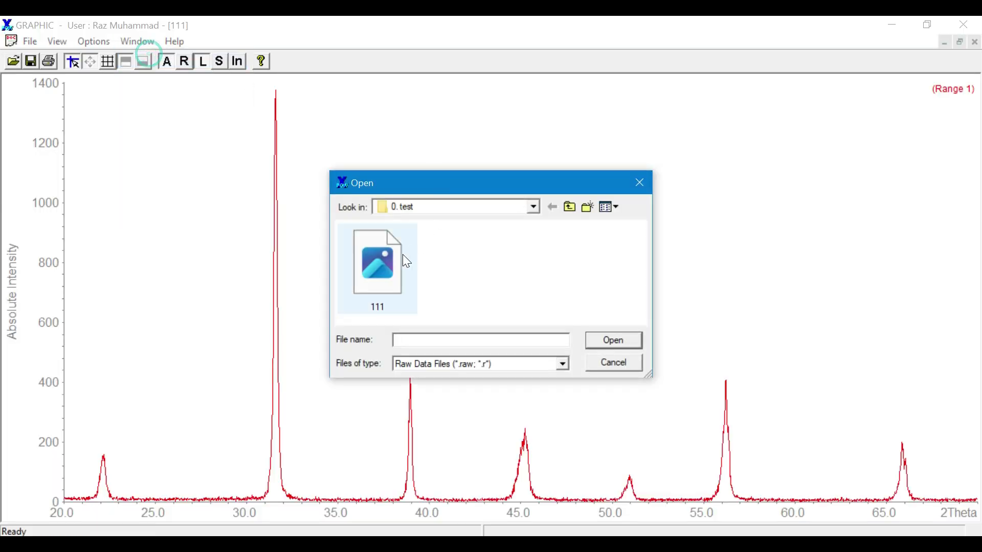
double_click(378, 268)
click(137, 40)
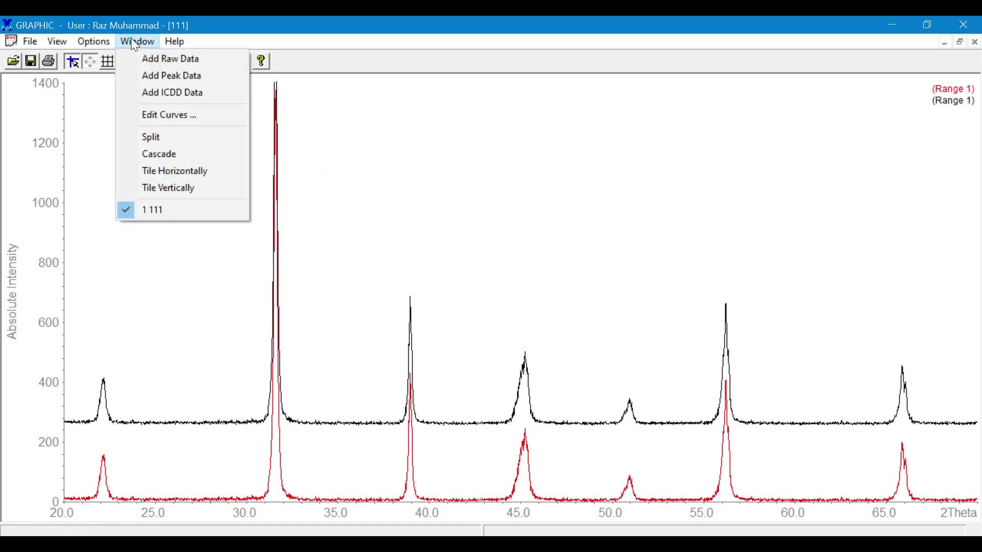
click(170, 58)
double_click(377, 265)
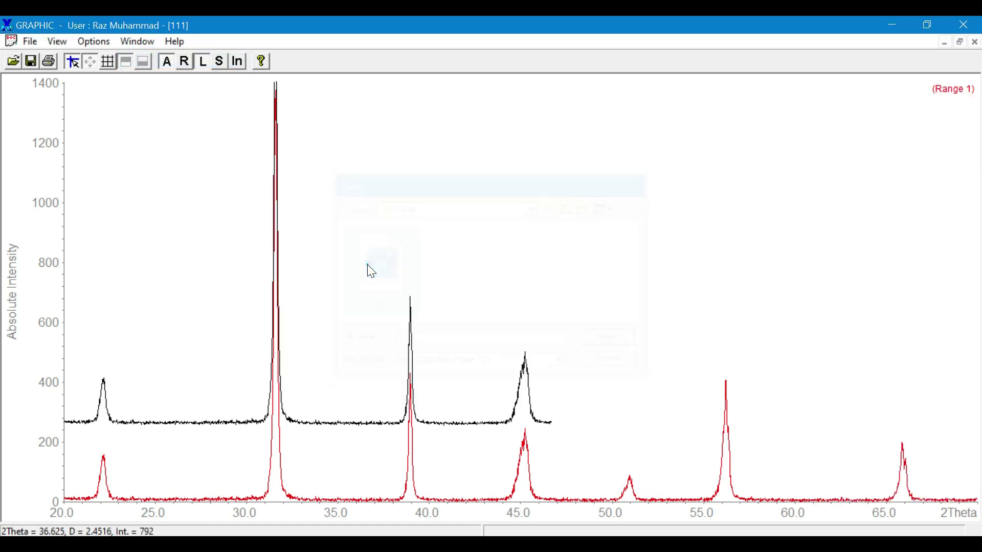
click(142, 40)
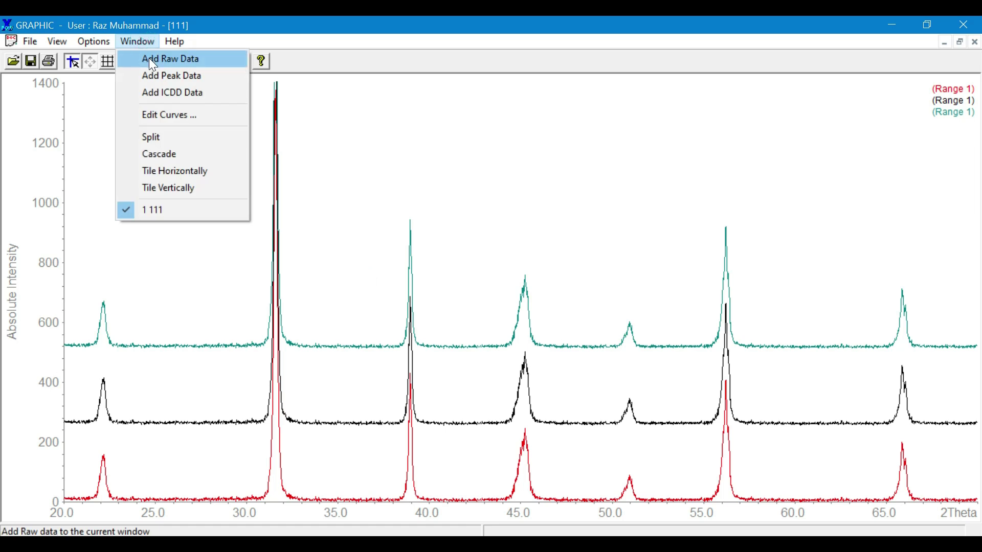
click(170, 58)
double_click(376, 265)
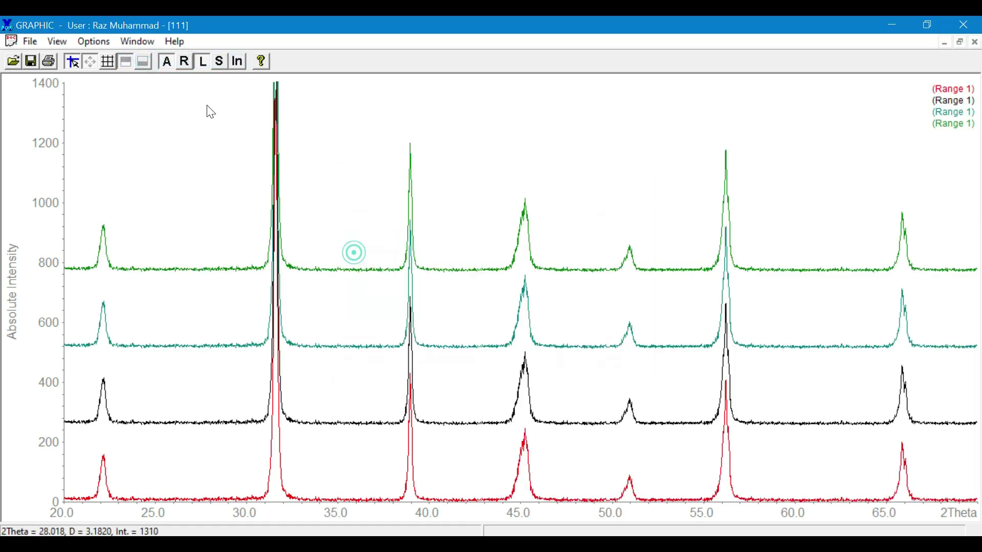
click(138, 41)
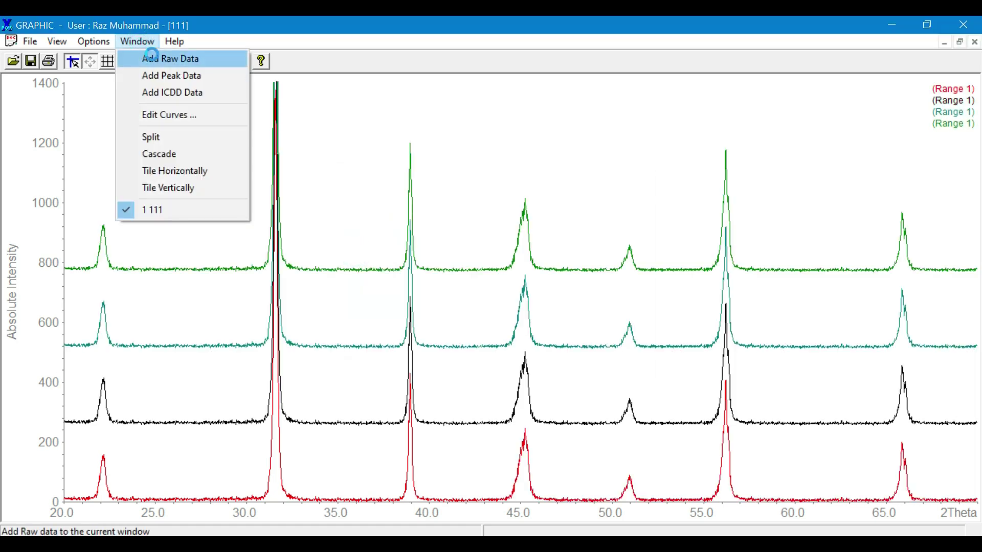
click(169, 59)
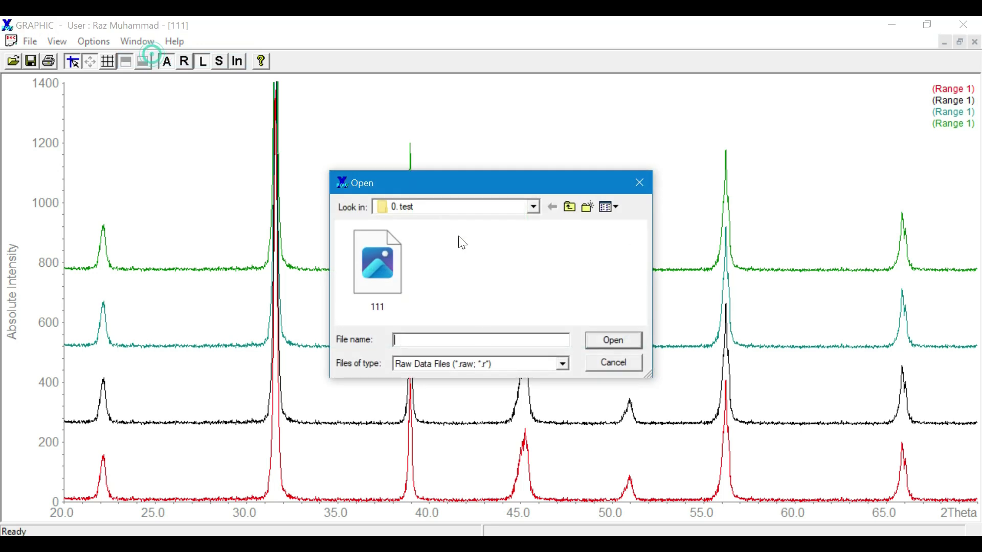
double_click(376, 260)
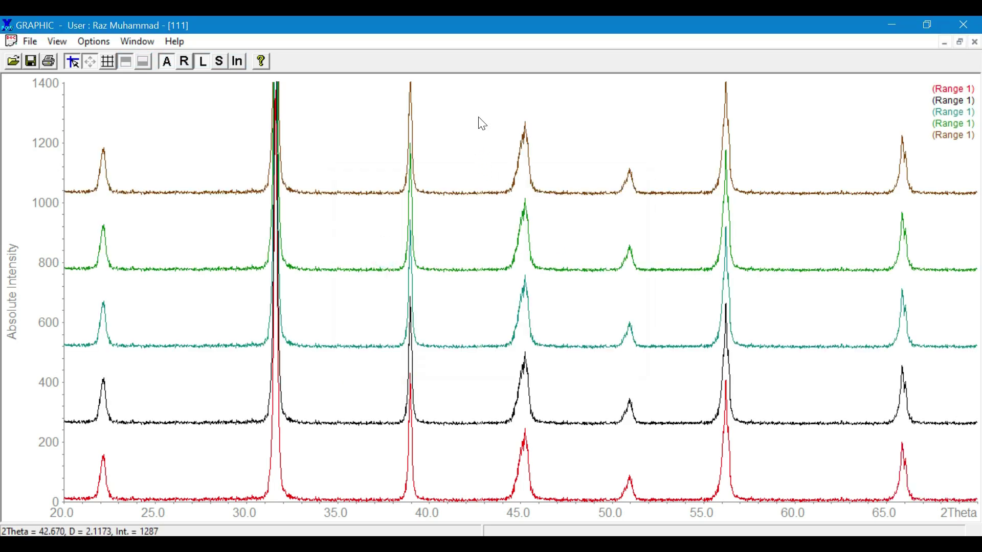
Step: Zoom into the peaks near 45° and 56°, restoring the full pattern after each
drag(478, 117, 607, 506)
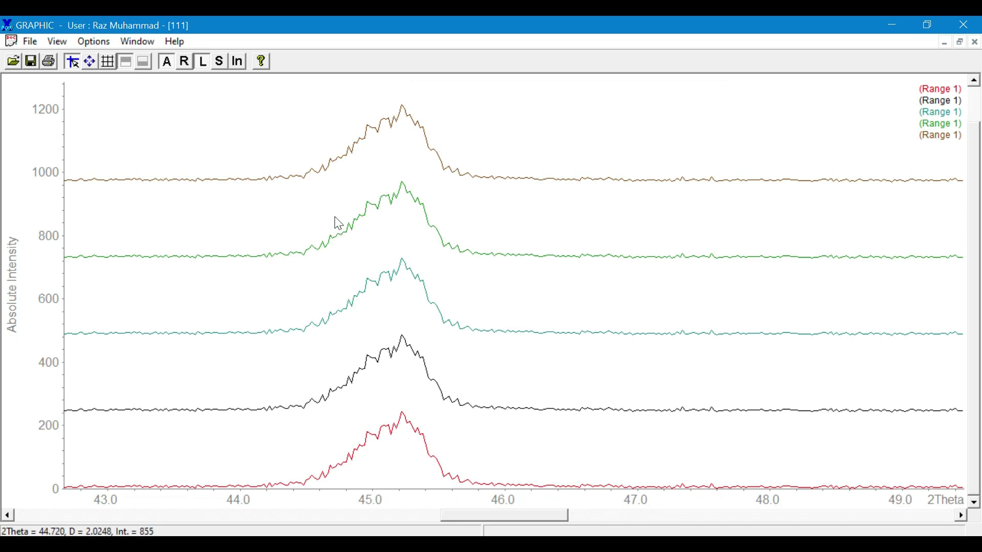
click(91, 62)
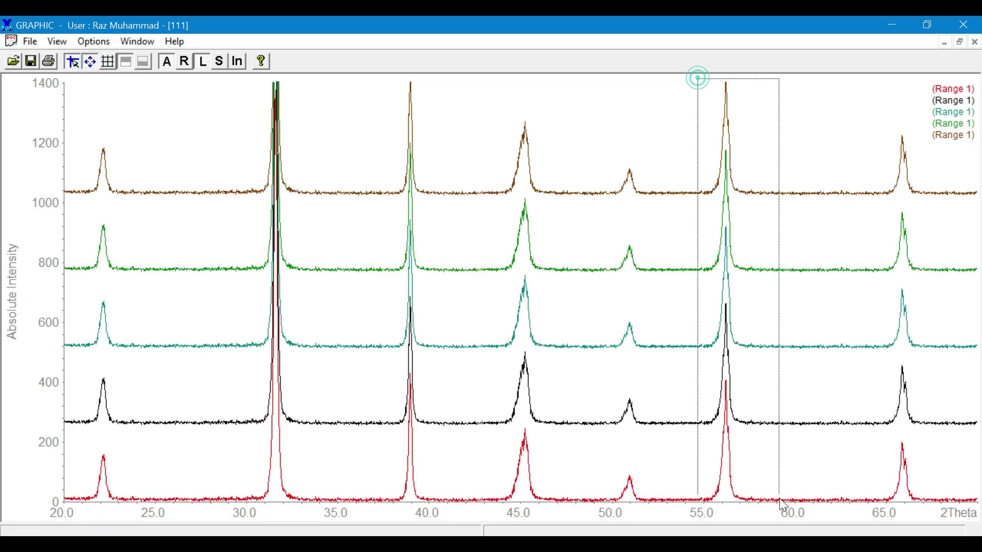
drag(699, 81, 780, 499)
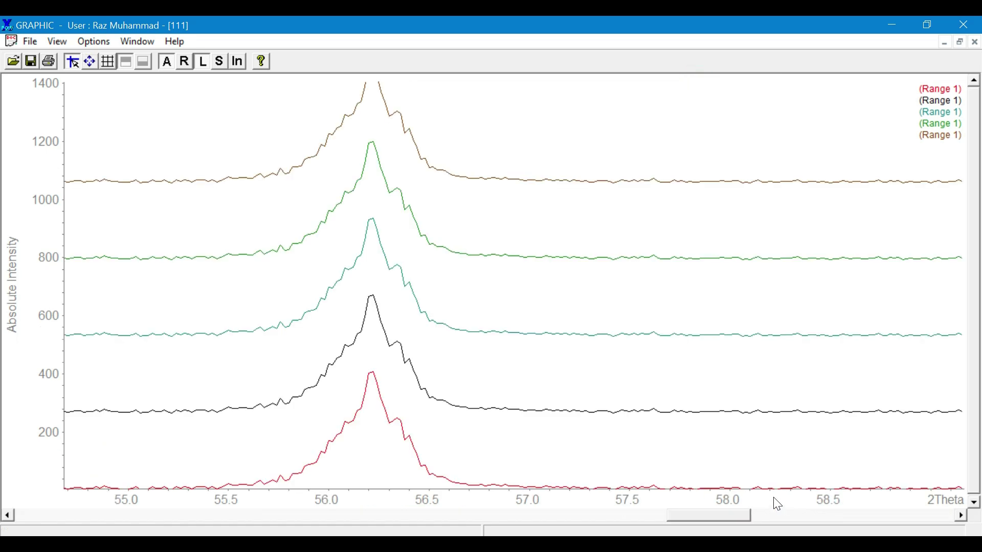
click(90, 61)
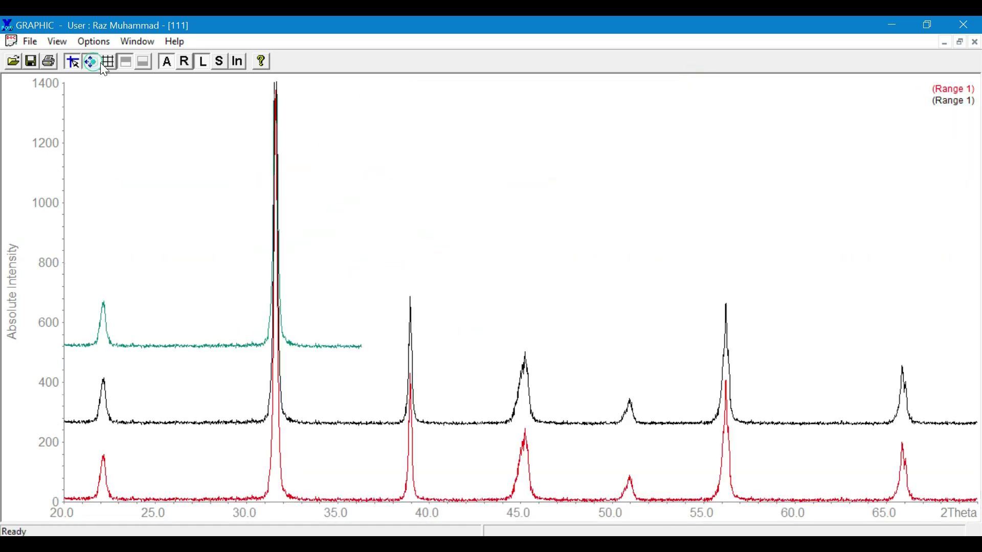
Step: Close the graphics window and start the search/match program full screen
click(963, 25)
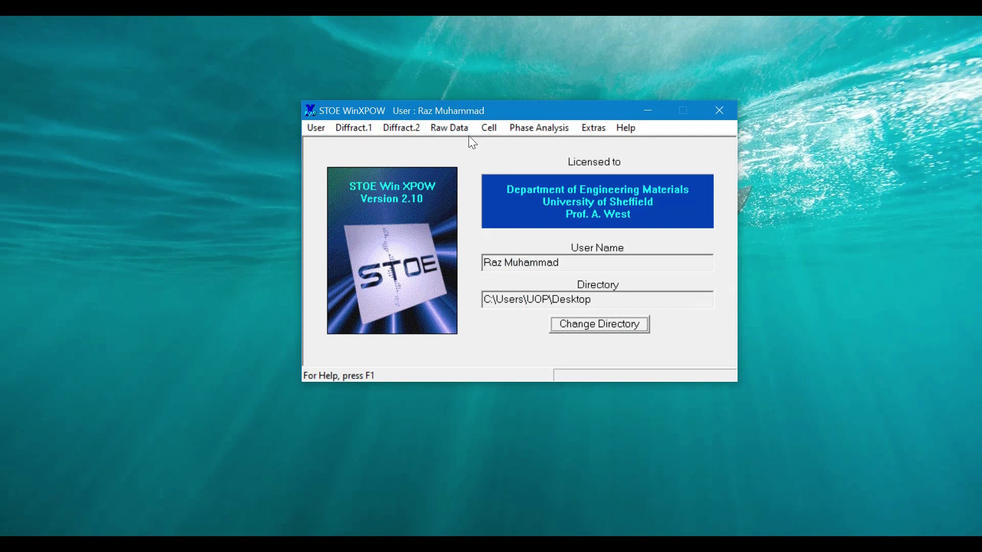
click(449, 128)
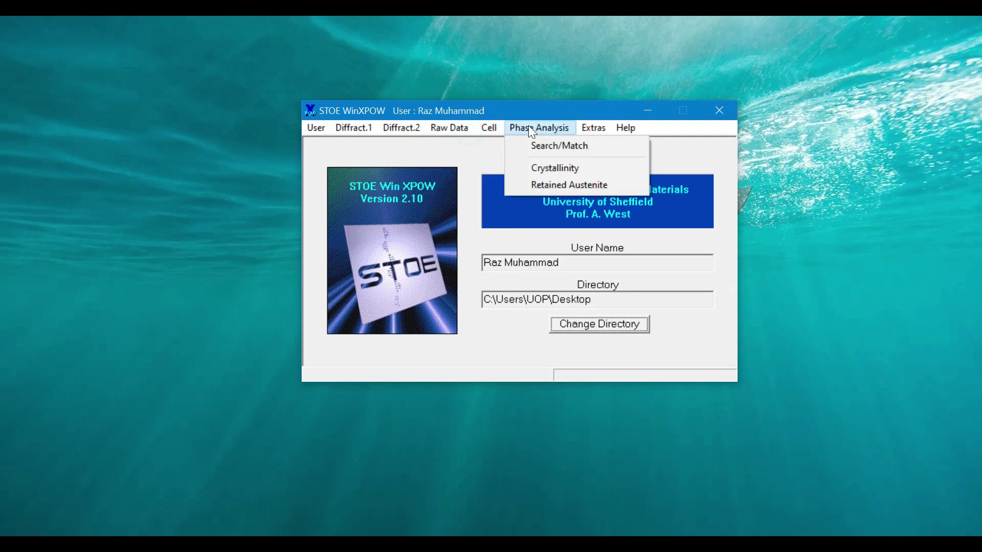
click(538, 145)
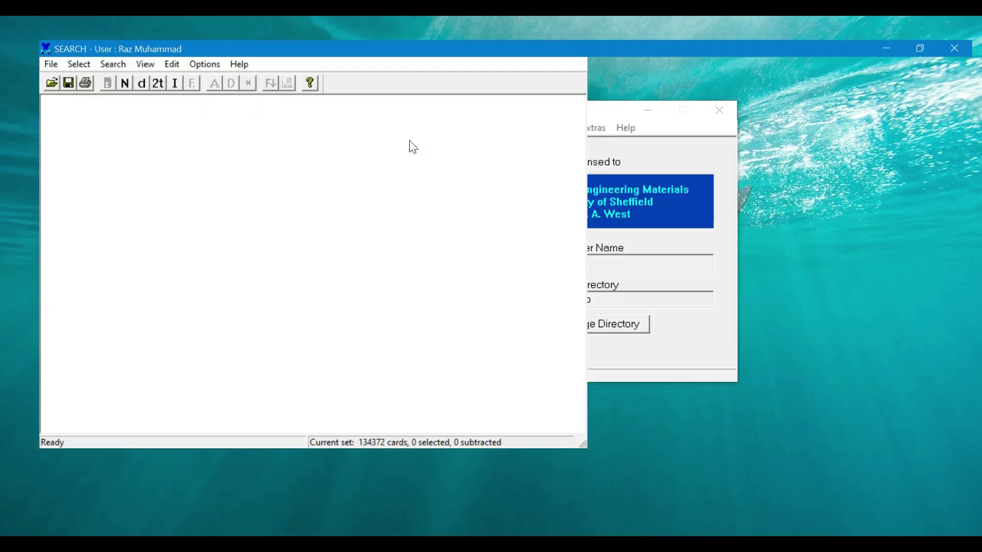
double_click(307, 49)
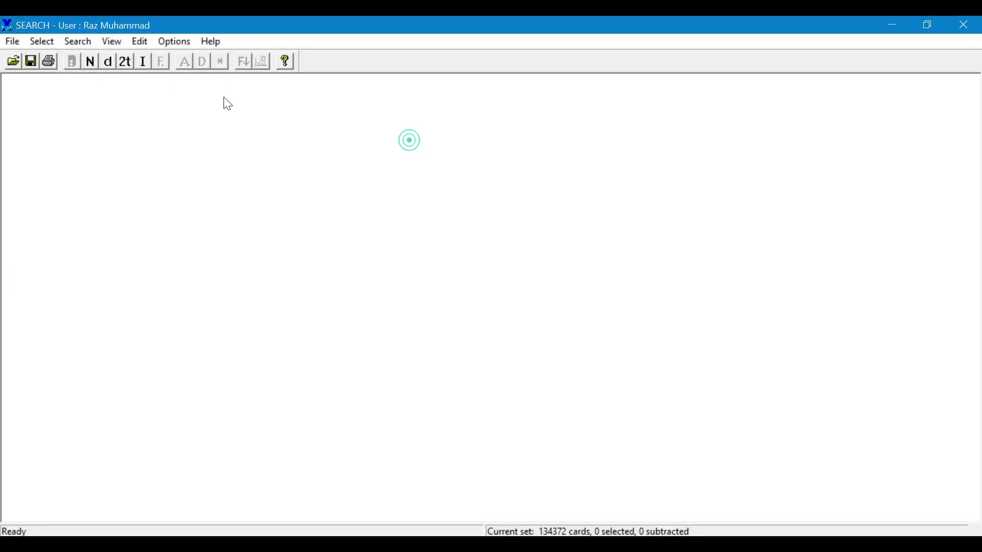
Step: Load raw data file 111 and preview its pattern full screen before closing it
click(14, 62)
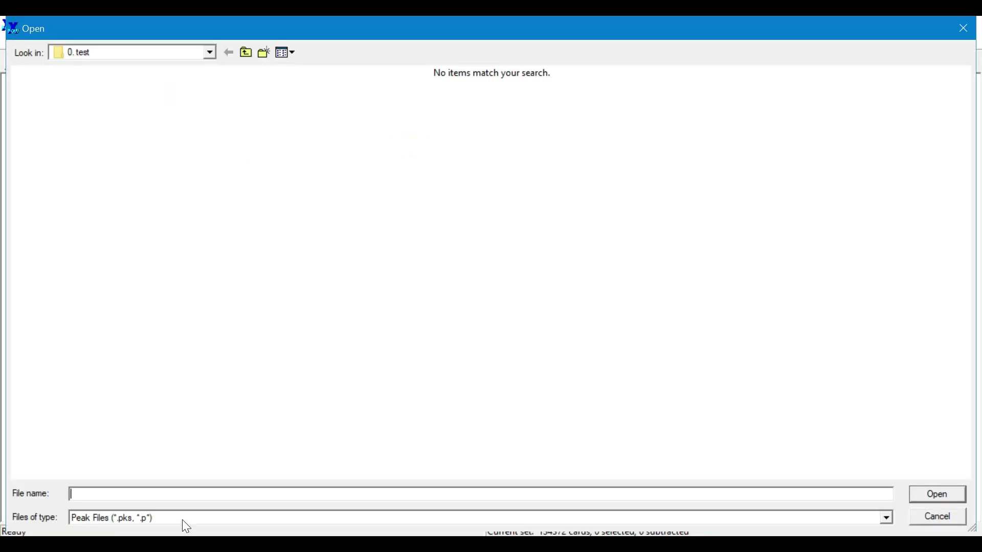
click(182, 519)
click(151, 423)
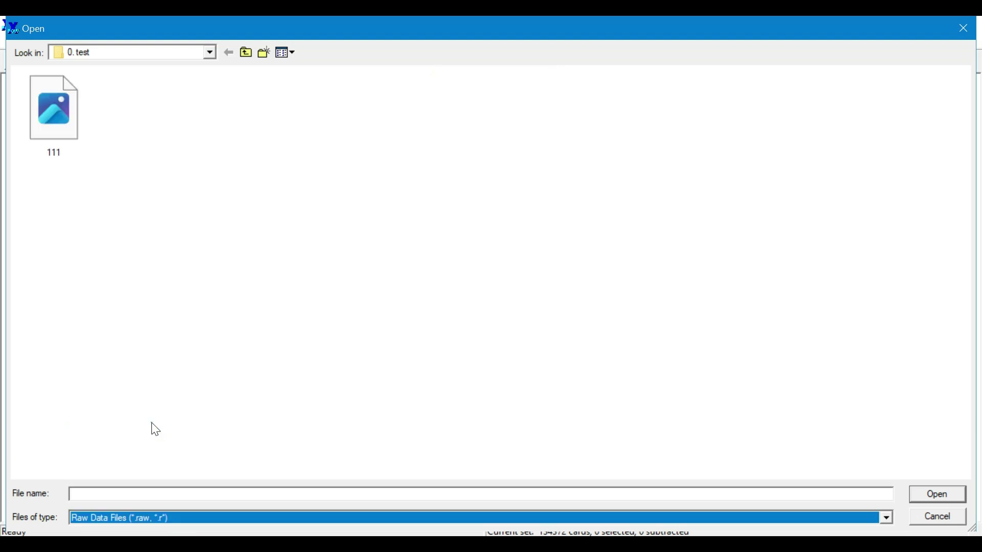
double_click(55, 112)
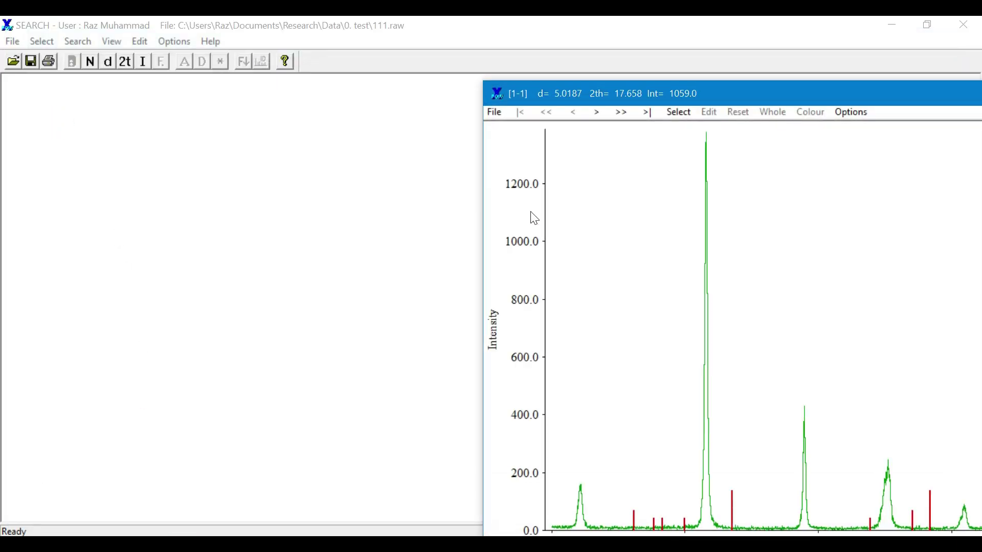
double_click(676, 94)
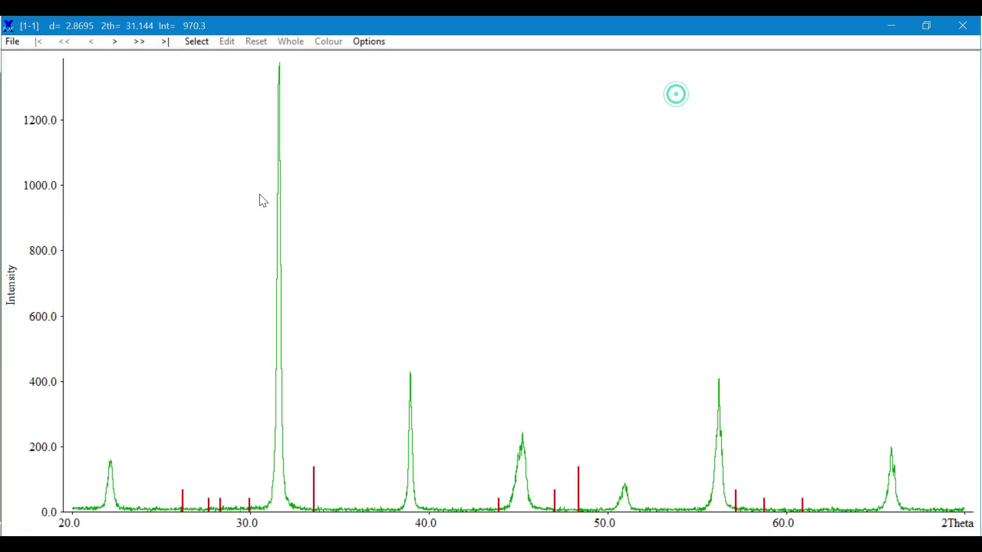
key(Escape)
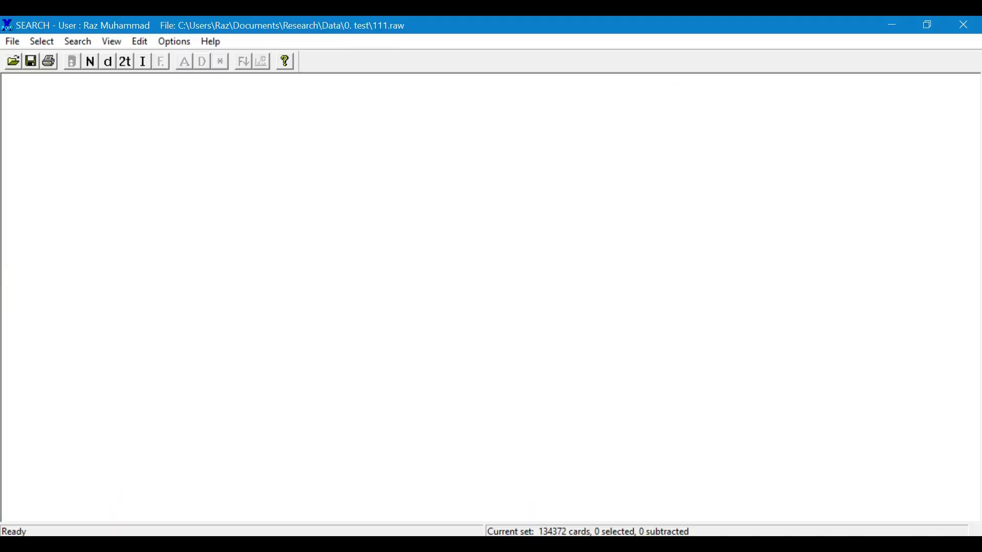
Step: Filter cards to elements Ba, Ti and O only, replacing the working set with 73 matches
click(43, 43)
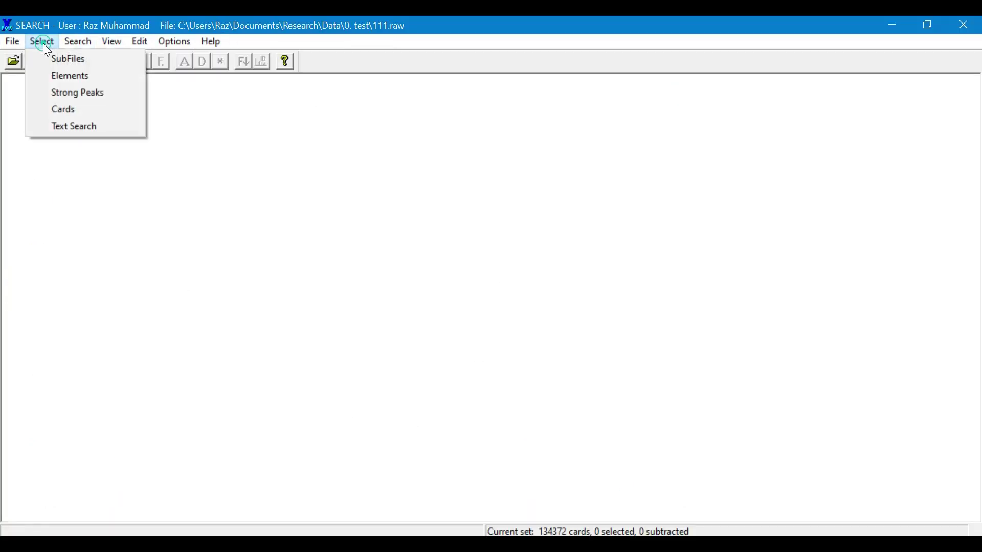
click(58, 75)
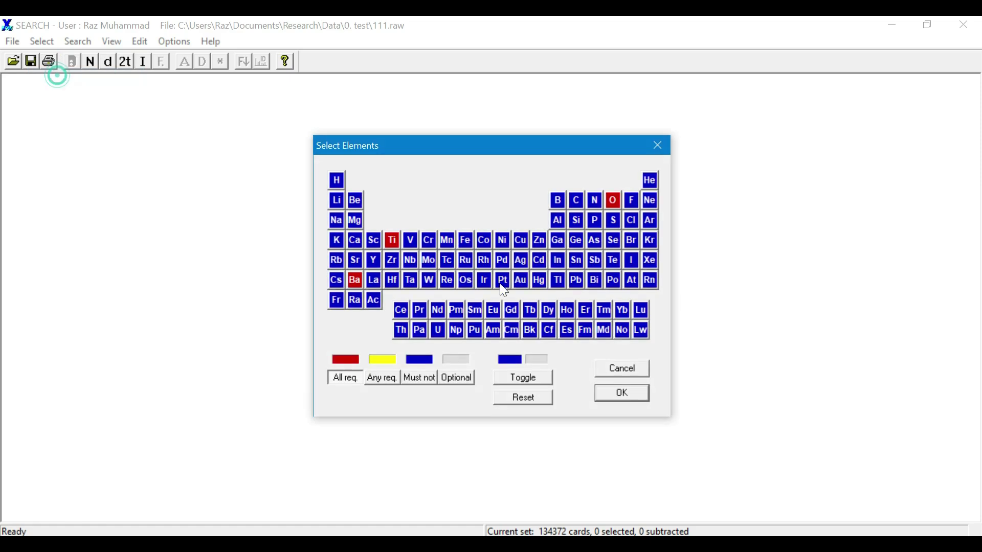
click(523, 398)
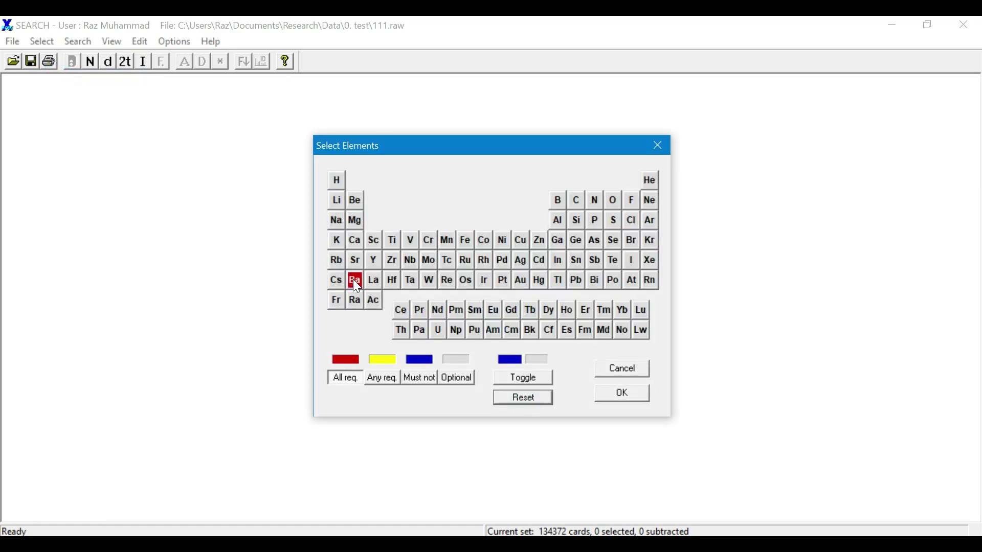
click(393, 240)
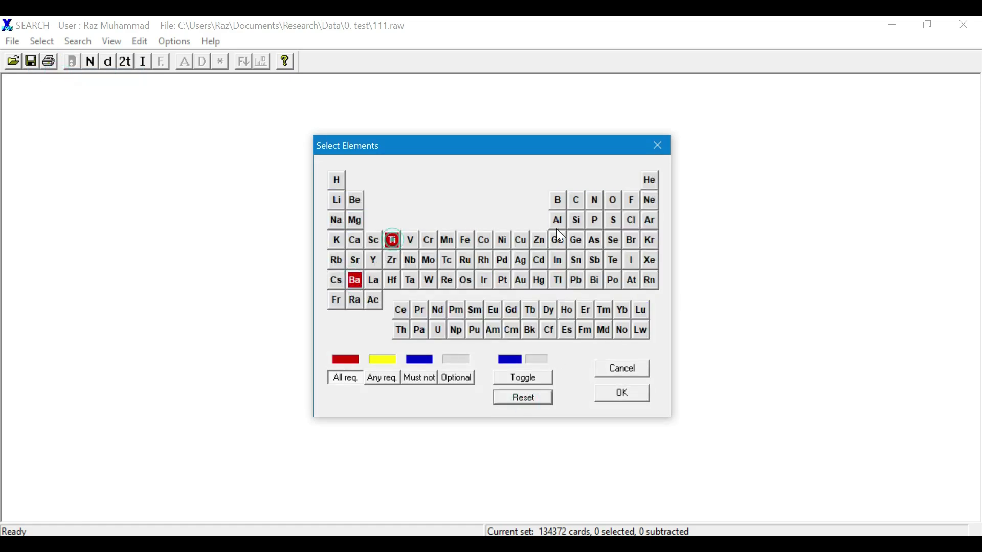
click(613, 203)
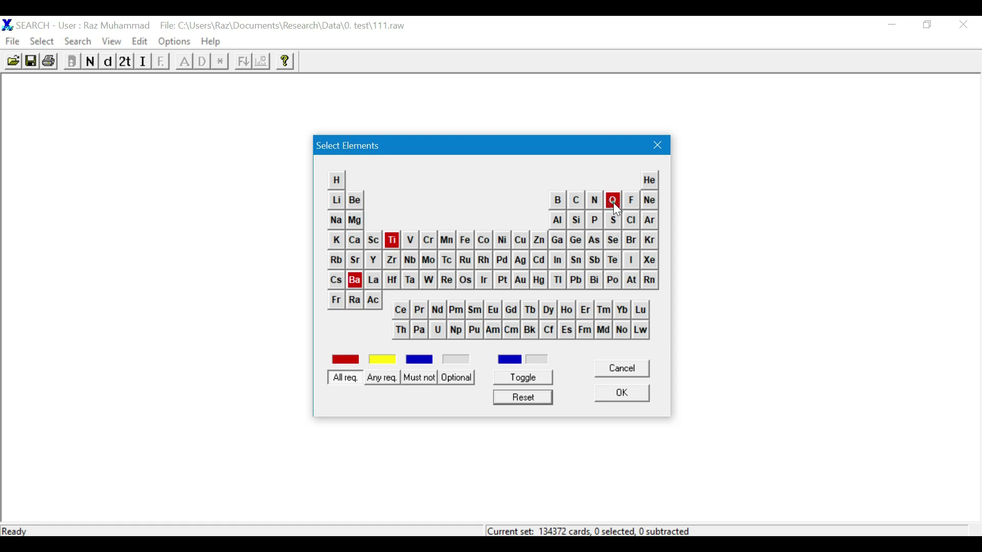
click(522, 377)
click(620, 394)
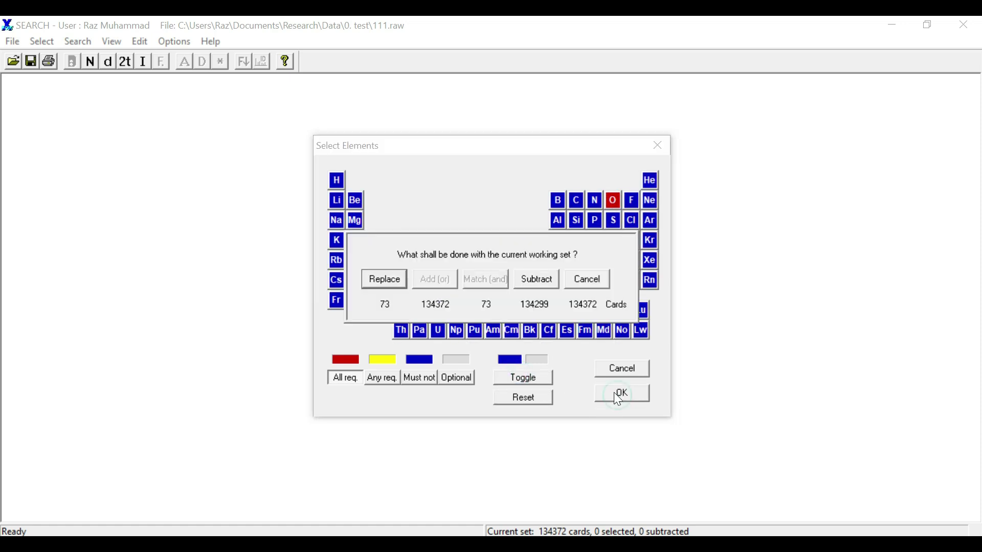
click(383, 280)
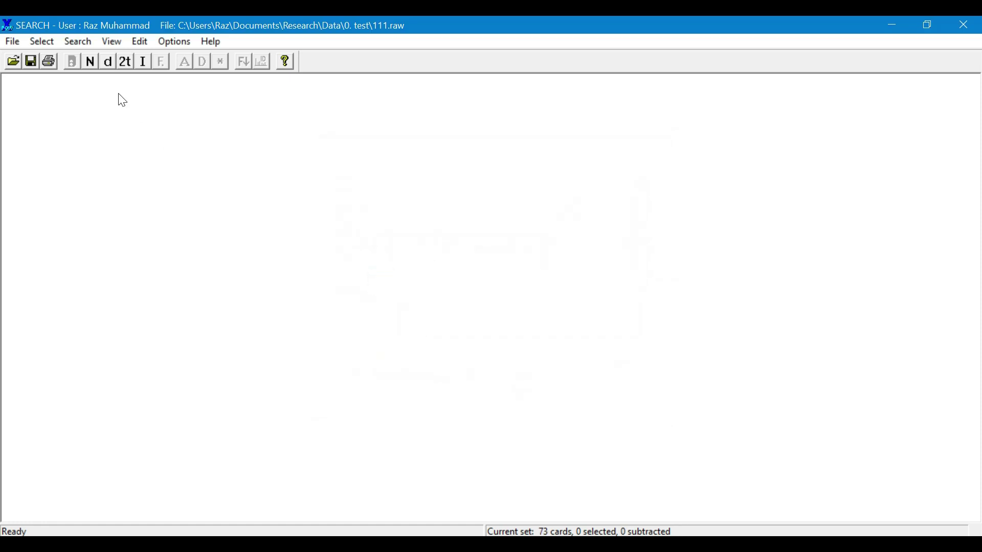
Step: Generate the 73-card list and open the first card's overlay plot full screen
click(89, 62)
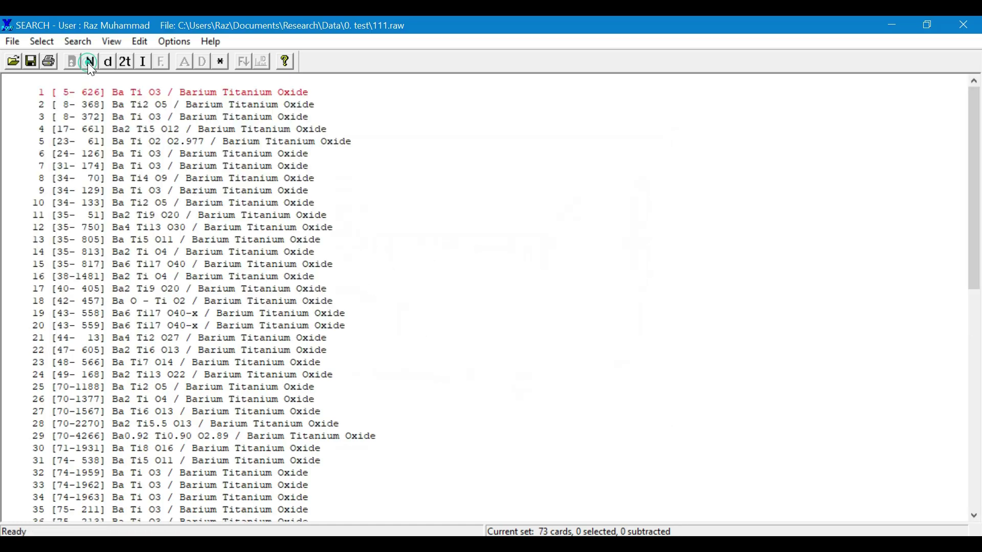
double_click(140, 92)
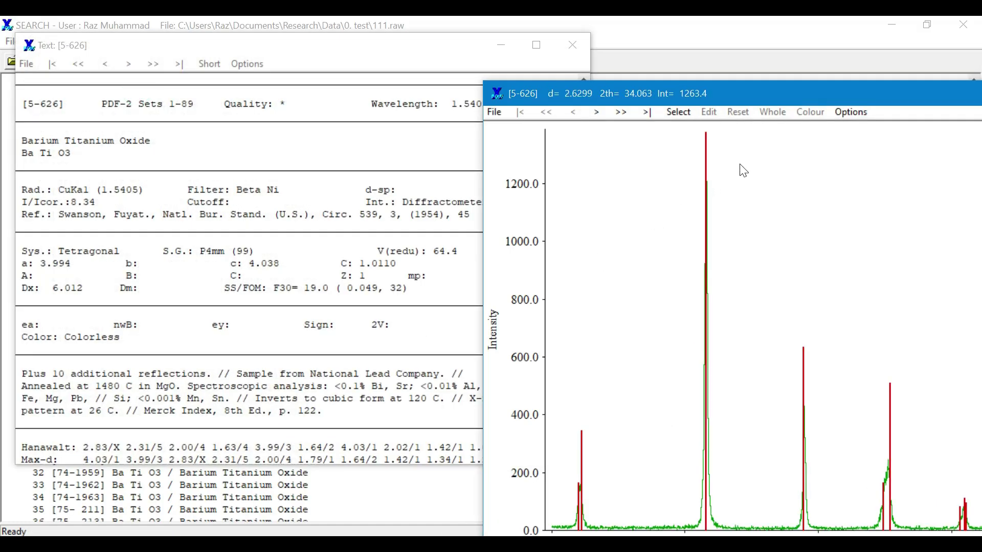
double_click(736, 83)
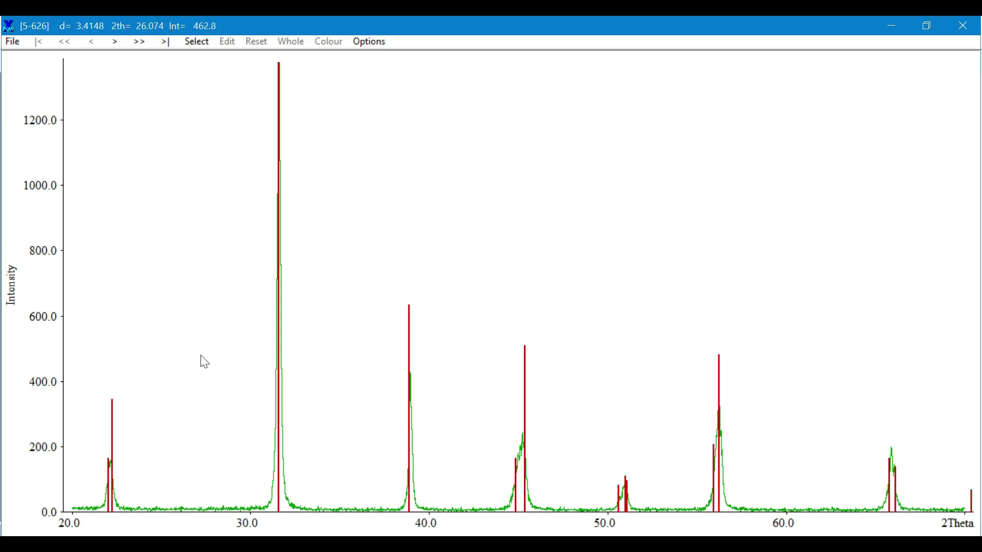
Step: Step through thirteen reference patterns, return to card 70-4266, and close the plot
click(115, 42)
click(115, 41)
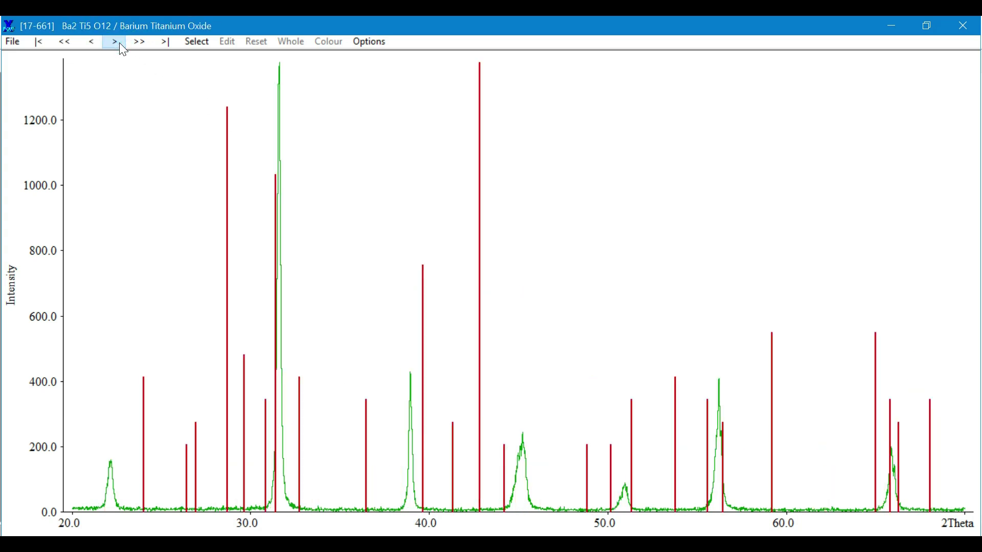
click(115, 42)
click(115, 41)
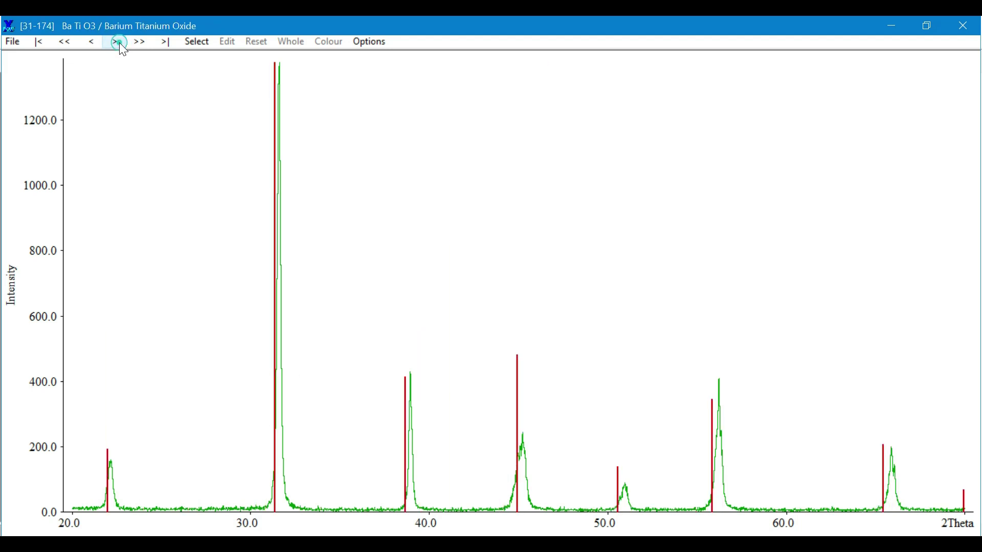
click(115, 41)
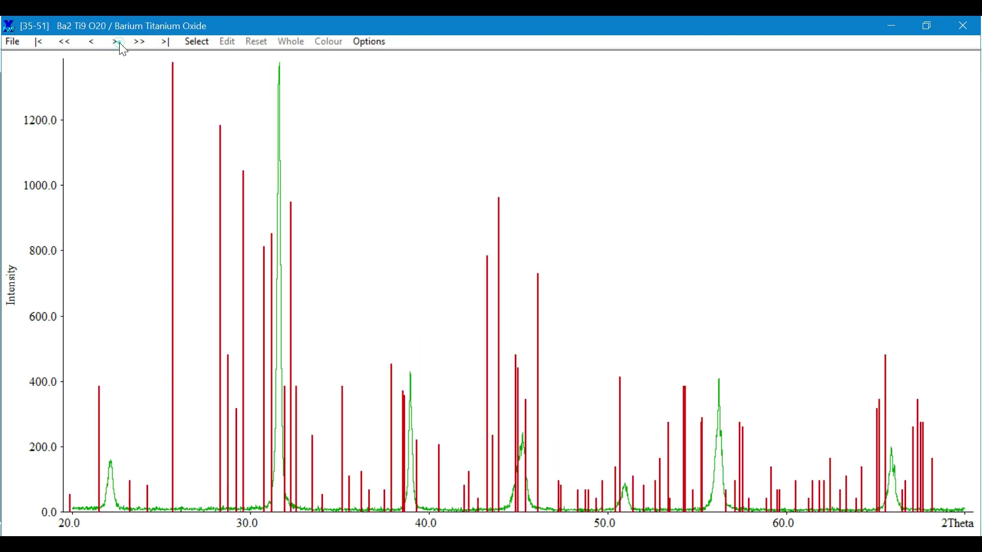
click(115, 41)
click(116, 42)
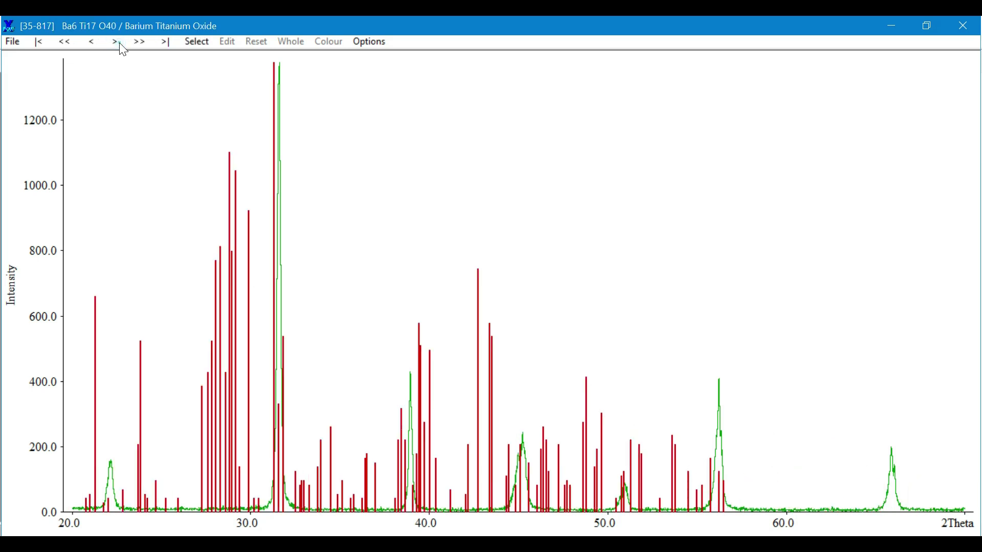
click(115, 41)
click(115, 41)
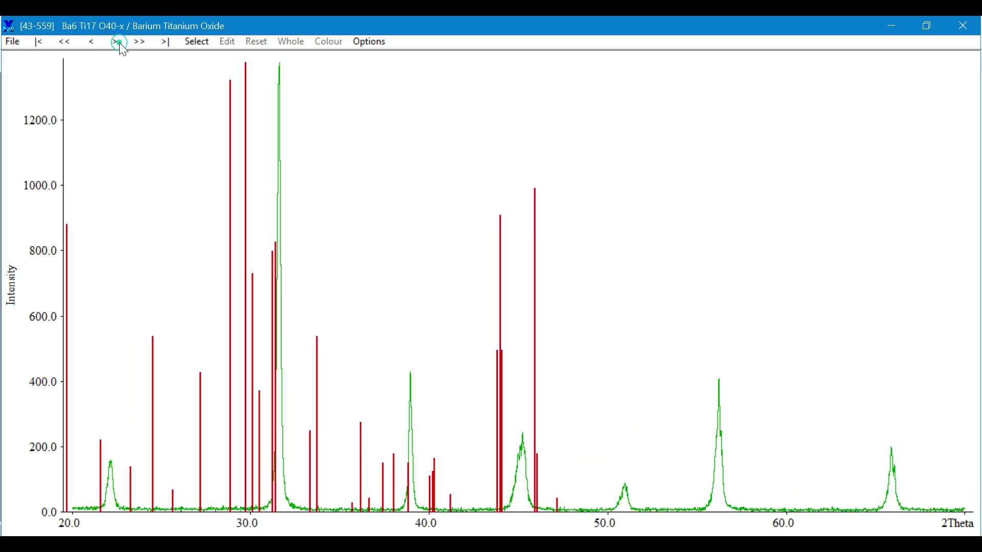
click(117, 41)
click(117, 42)
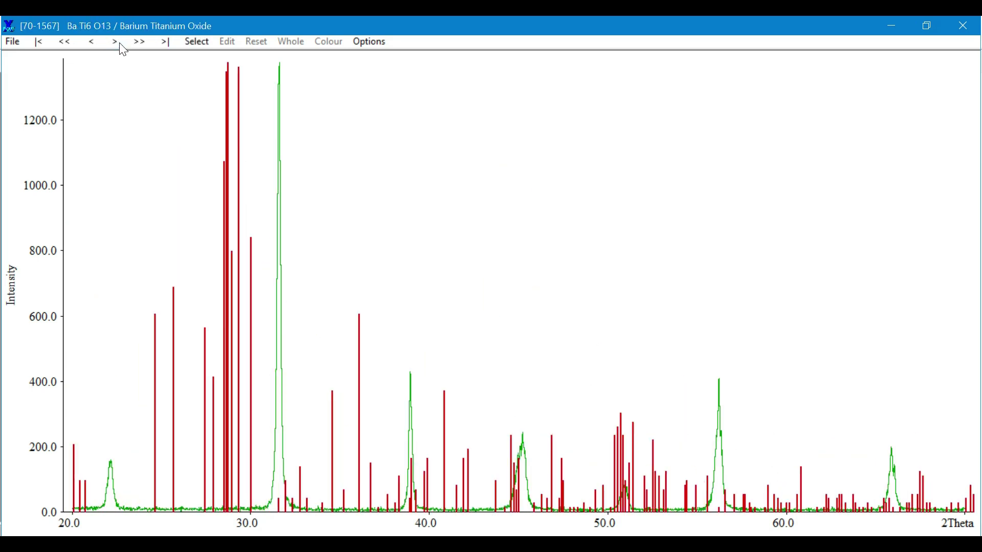
click(117, 42)
click(116, 42)
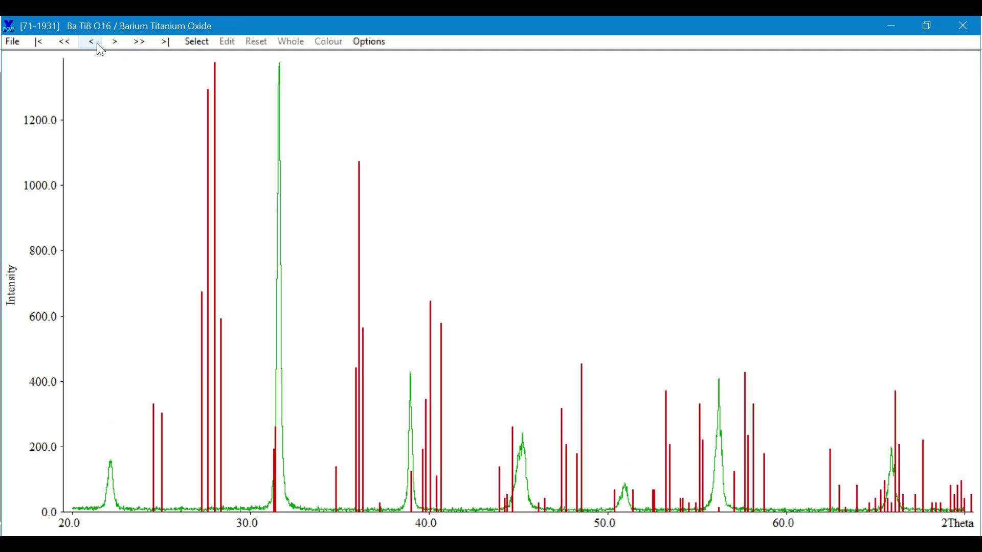
click(92, 42)
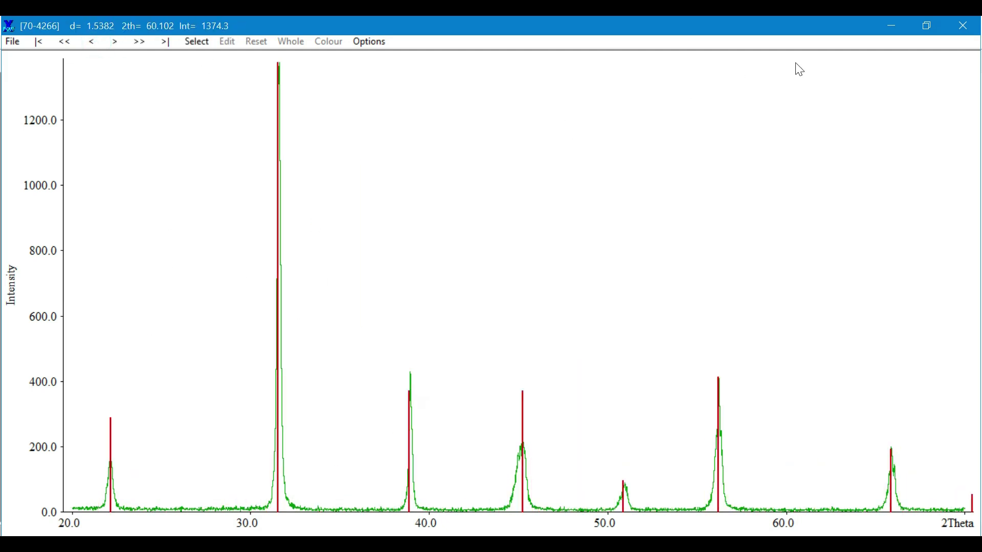
click(963, 27)
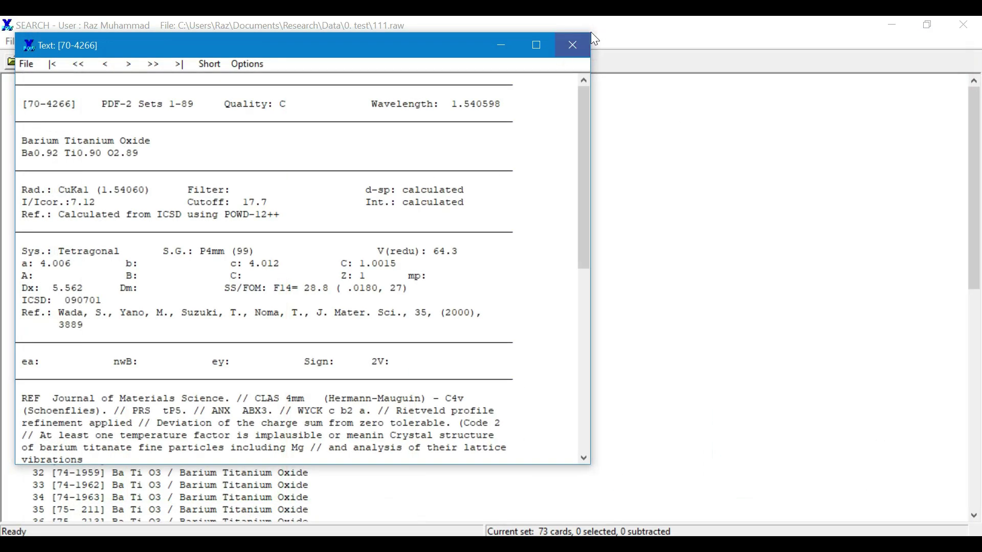
Step: Search card formulas for 'BaTi' and replace the working set with the 16 matches
click(572, 44)
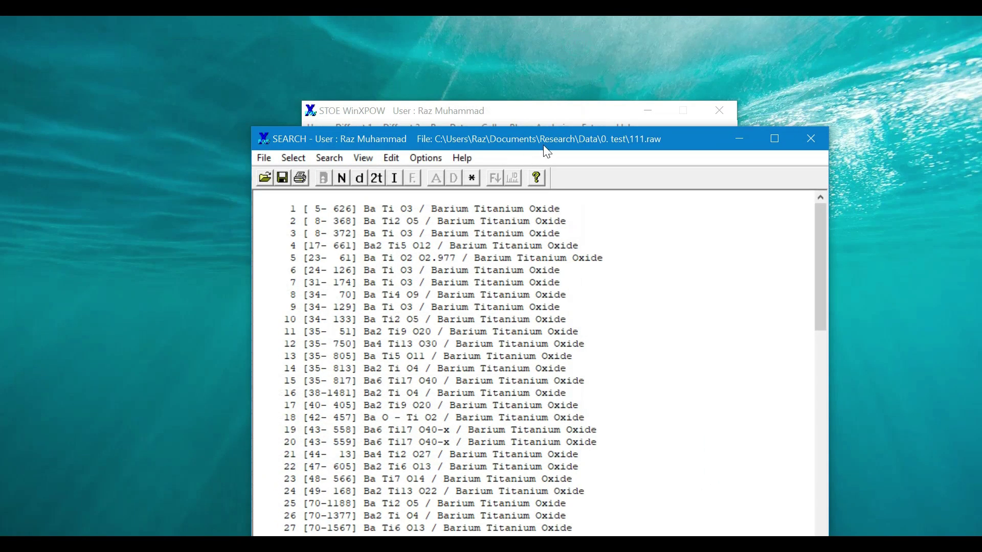
double_click(545, 139)
click(80, 39)
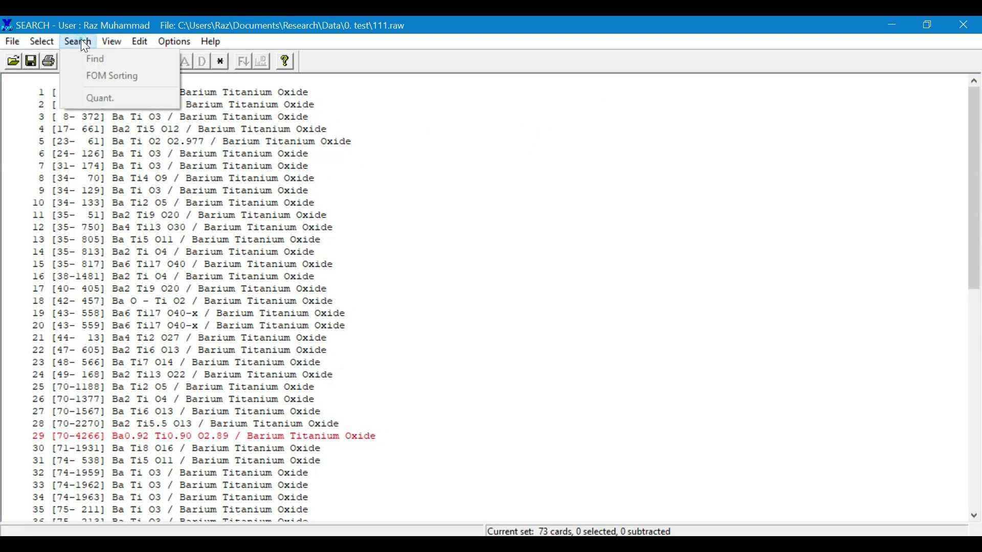
click(42, 41)
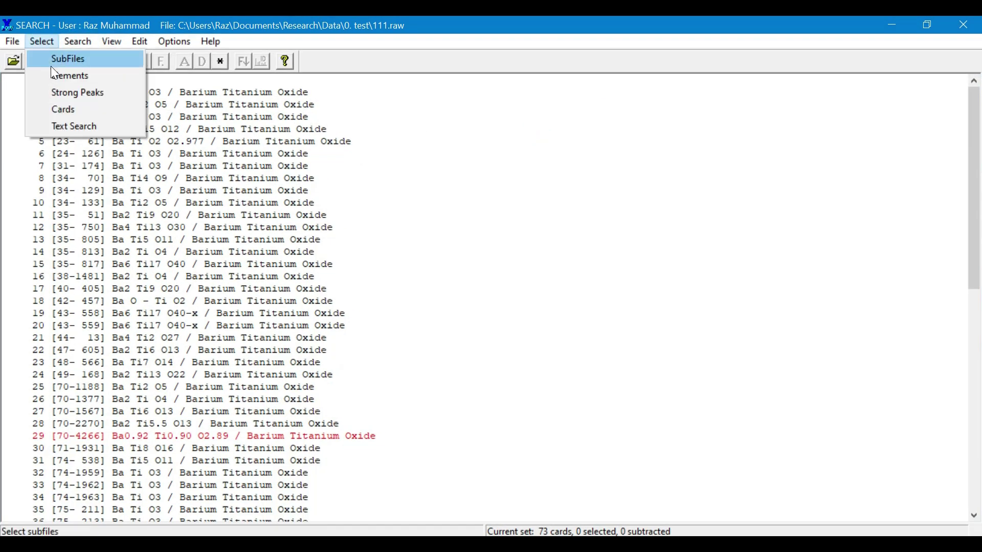
click(73, 125)
text(BaTiO3)
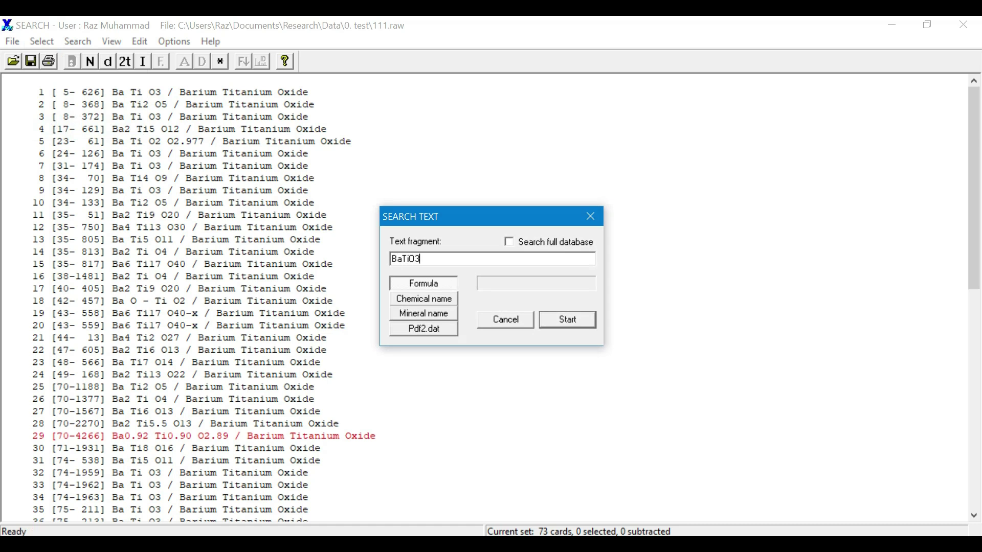
key(Return)
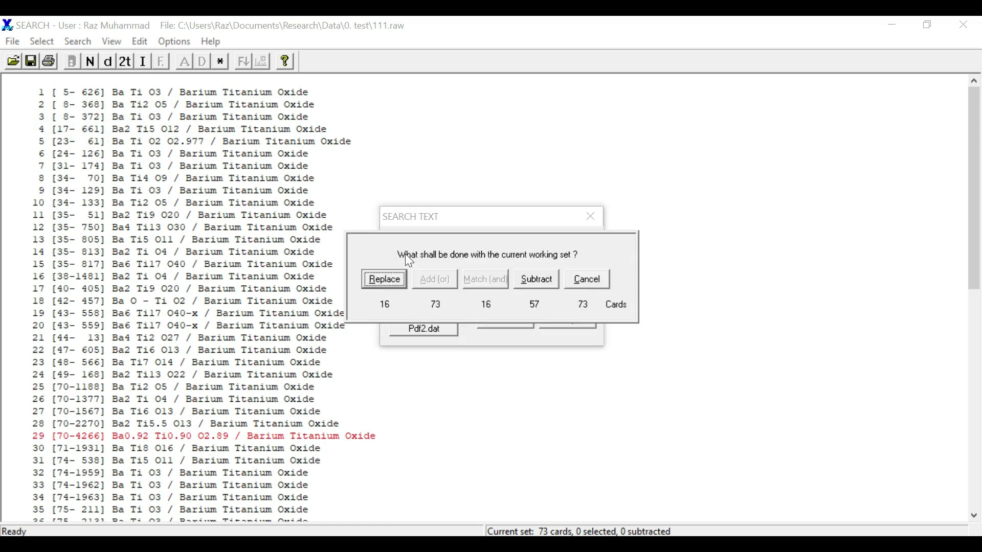
click(389, 280)
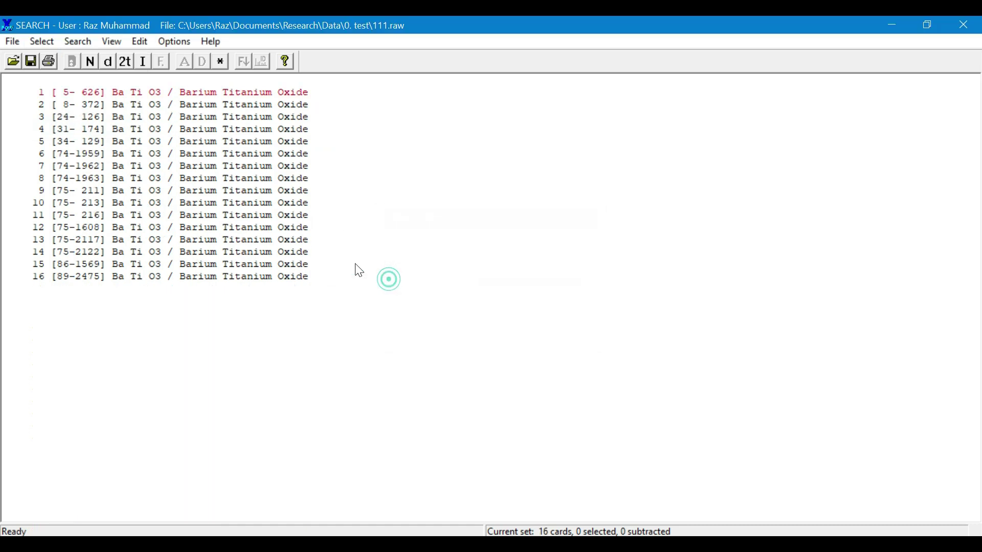
Step: Open card 5-626's overlay full screen, step through eight cards, then jump back to 5-626
double_click(149, 92)
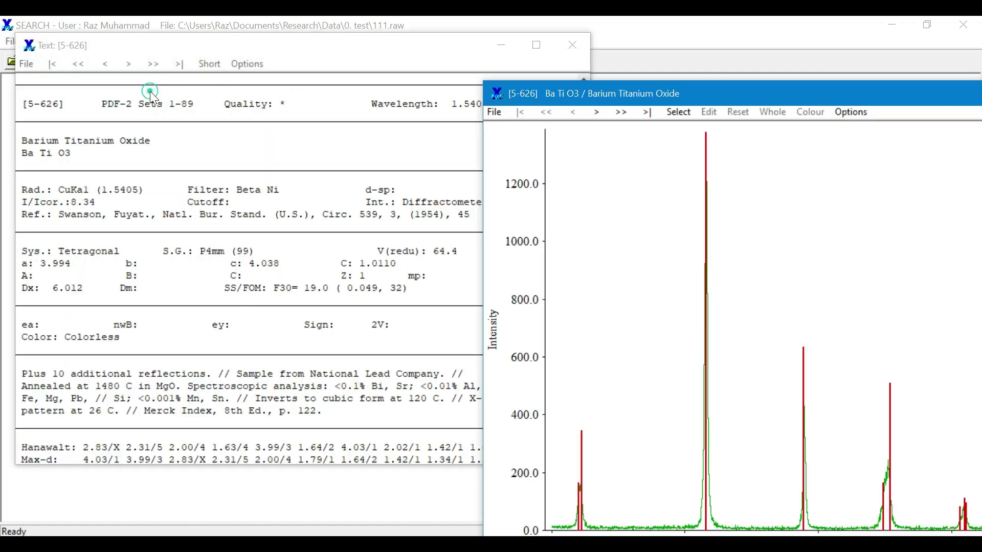
double_click(624, 98)
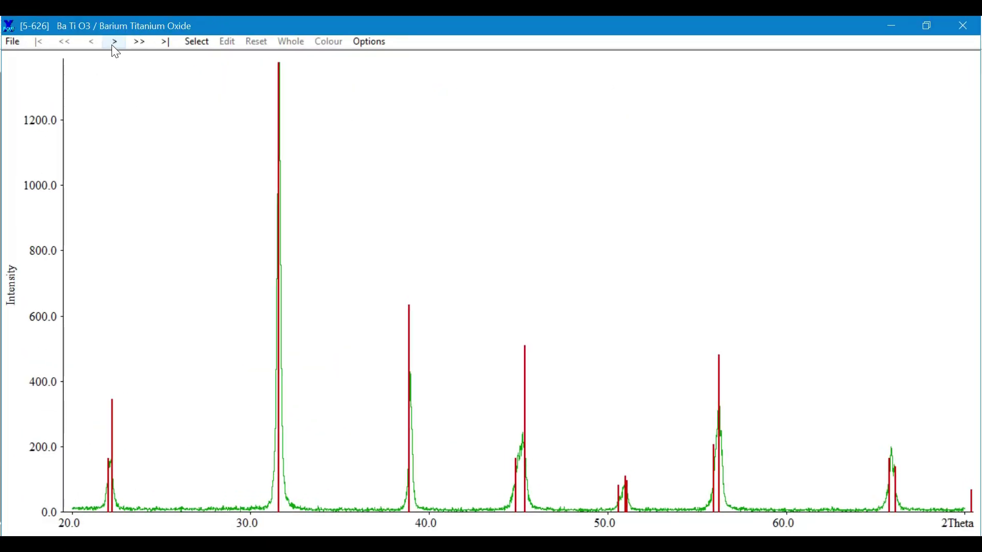
click(112, 42)
click(113, 42)
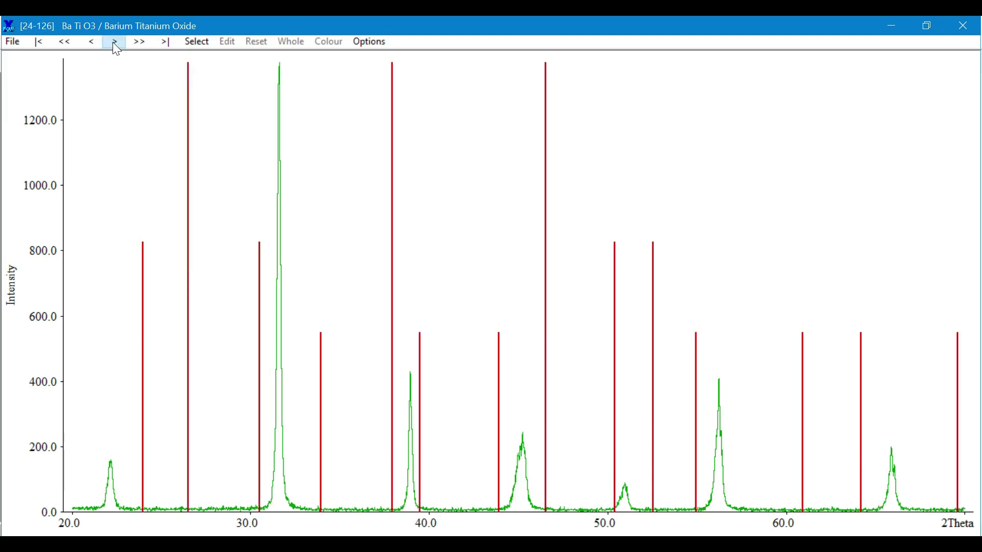
click(113, 43)
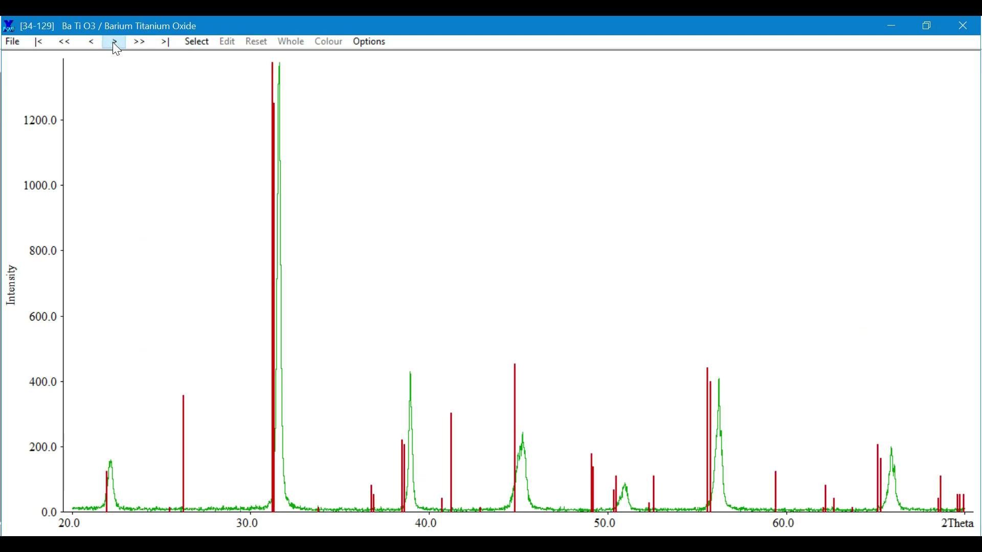
click(113, 42)
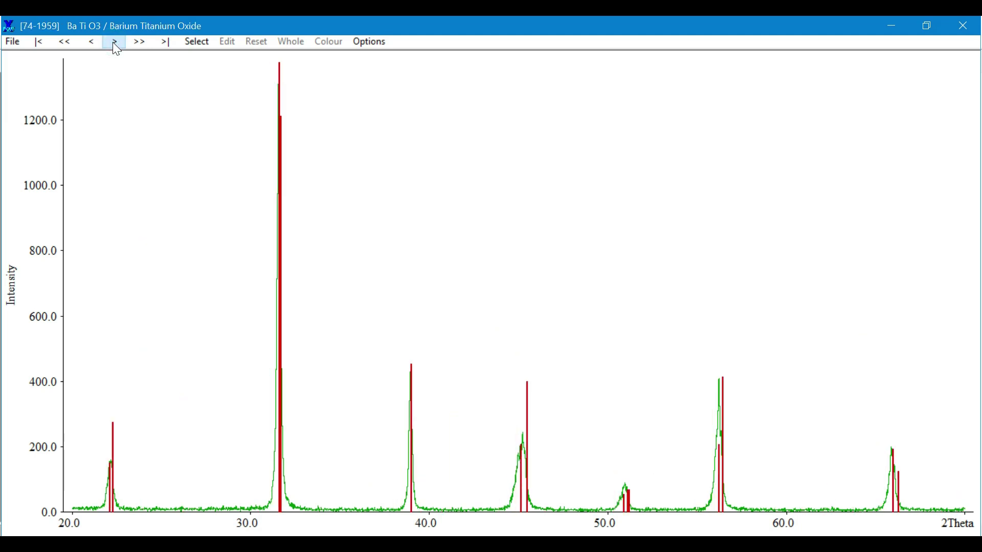
click(113, 42)
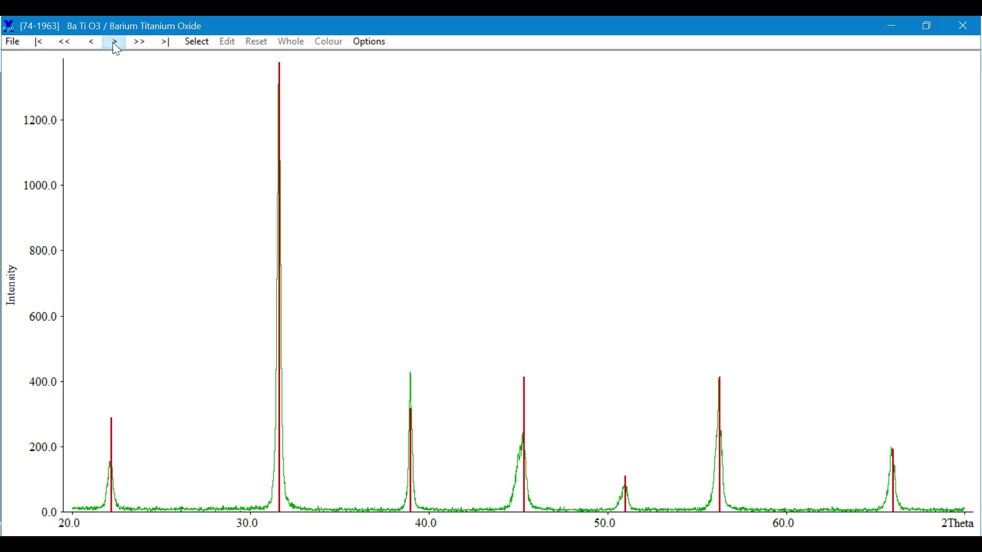
click(113, 42)
click(113, 43)
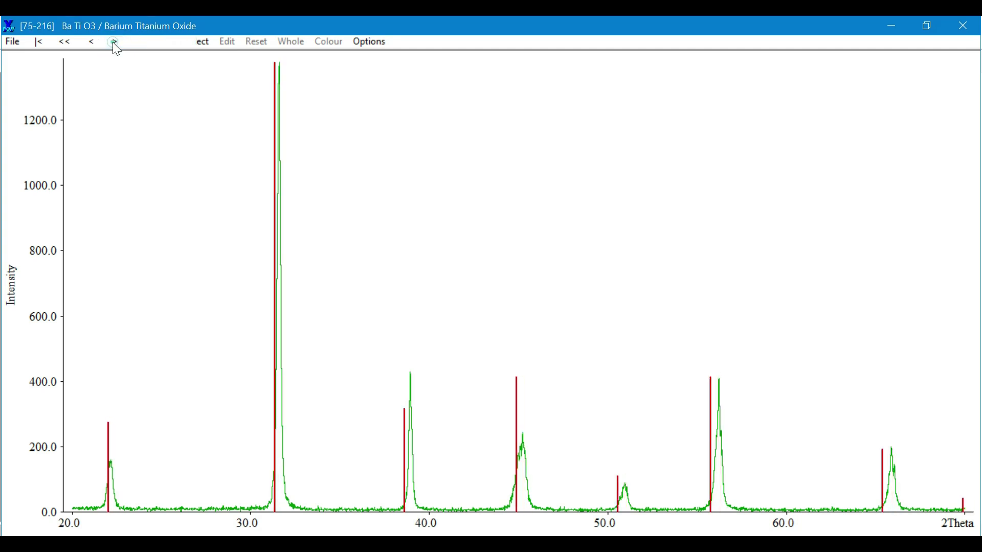
click(112, 42)
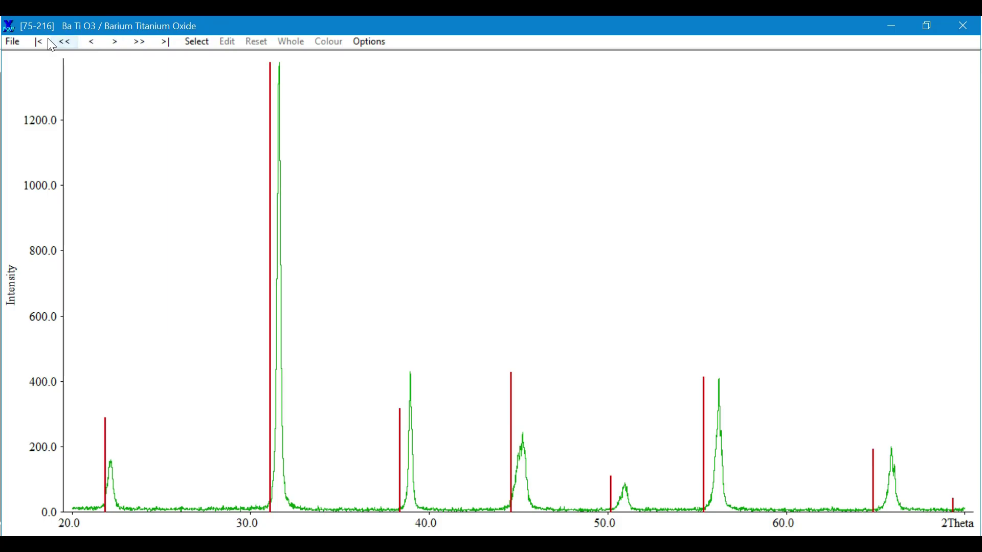
click(38, 42)
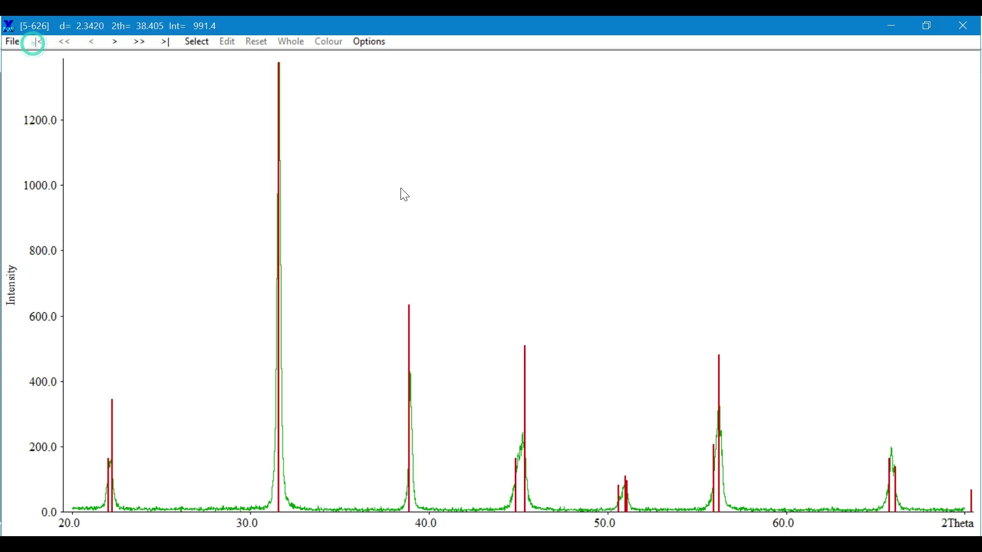
Step: Review card 5-626's data sheet full screen, then close the text and overlay windows
double_click(631, 529)
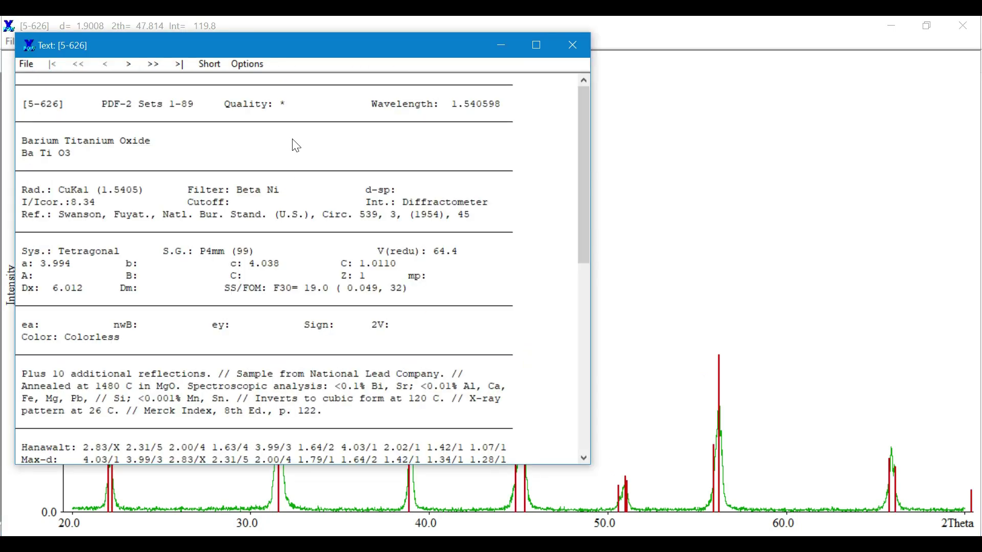
click(536, 46)
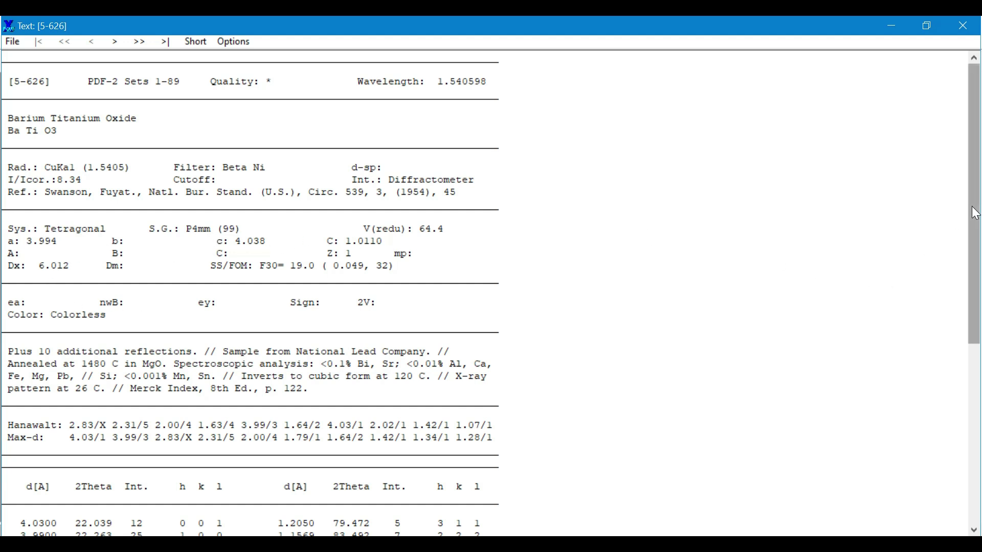
drag(974, 217, 974, 429)
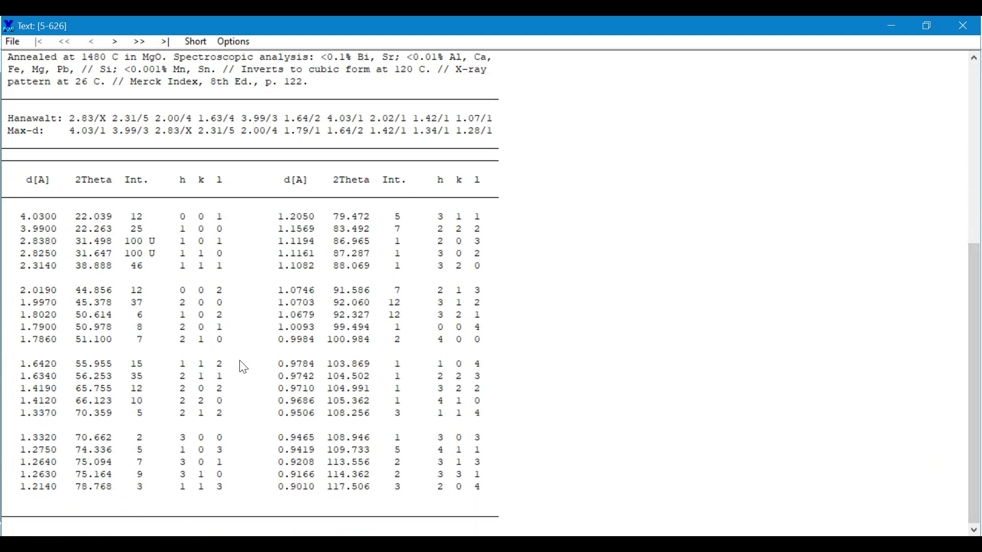
drag(974, 384, 973, 77)
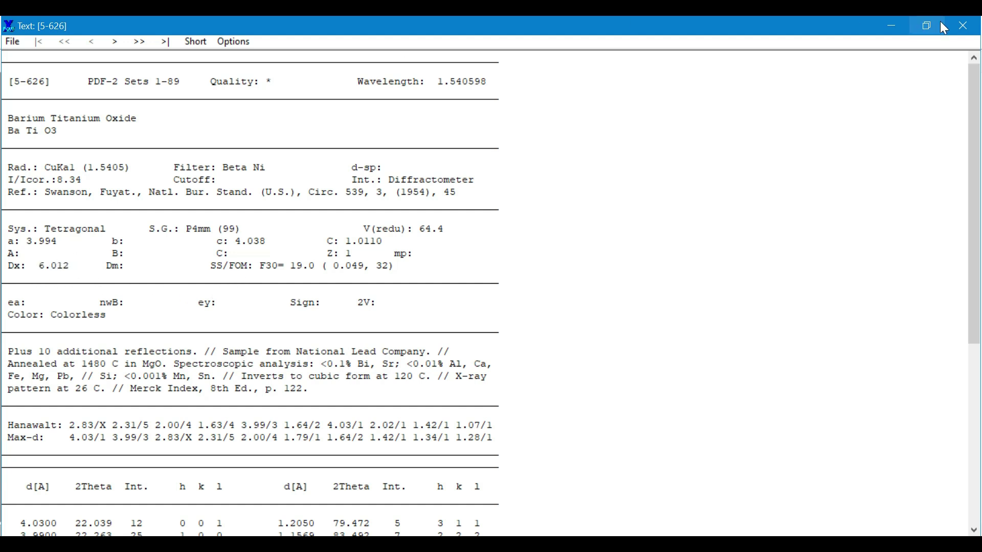
click(964, 26)
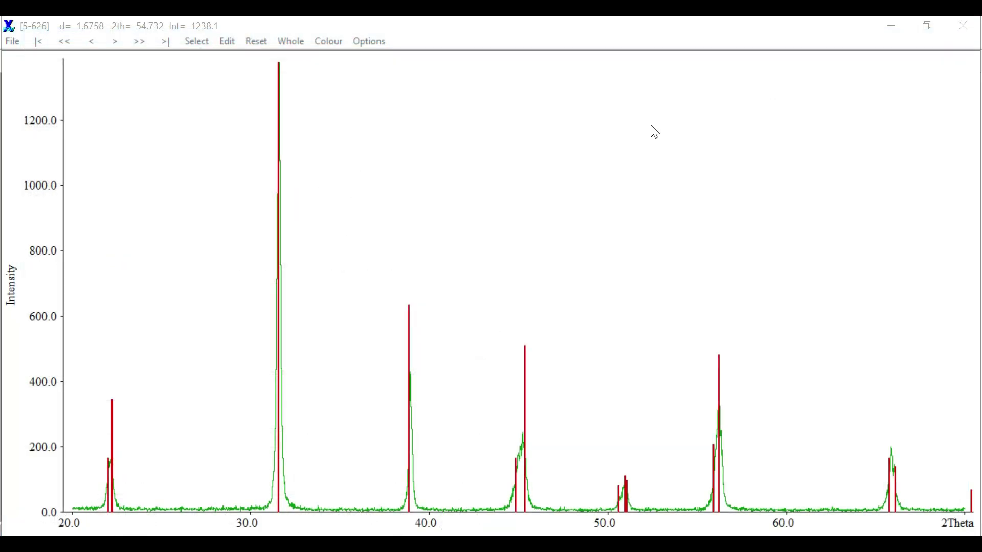
click(958, 31)
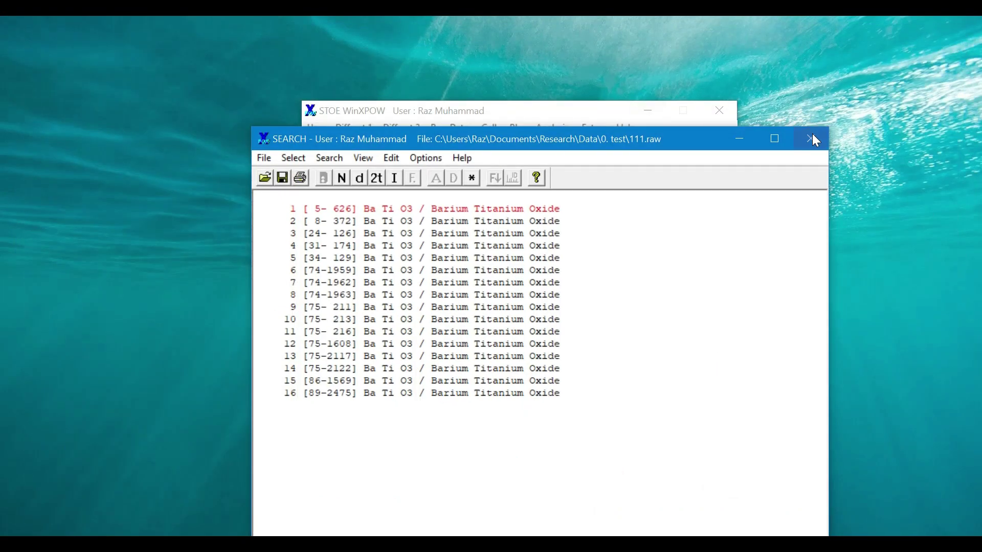
Step: Close the search results and plot file 111 in the graphics module
click(813, 136)
click(452, 127)
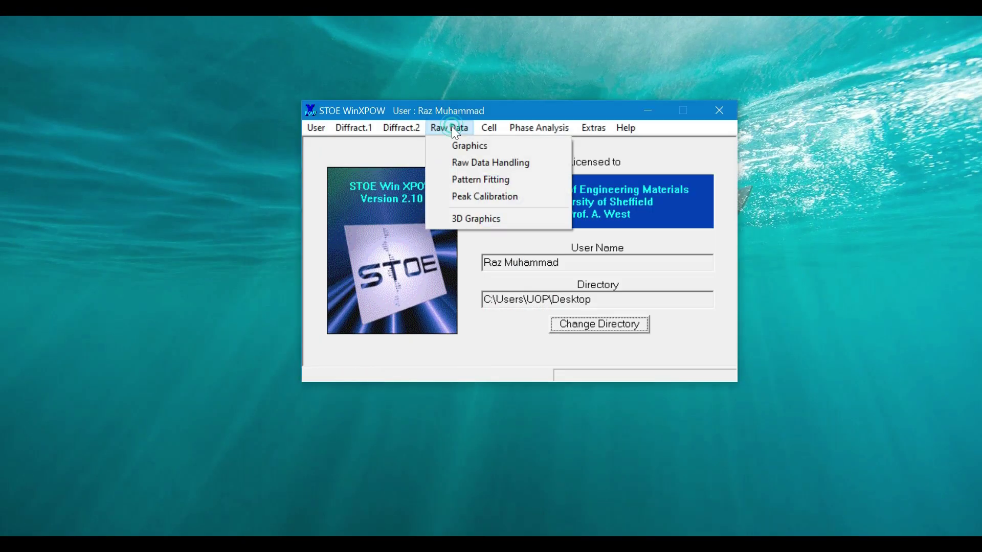
click(469, 146)
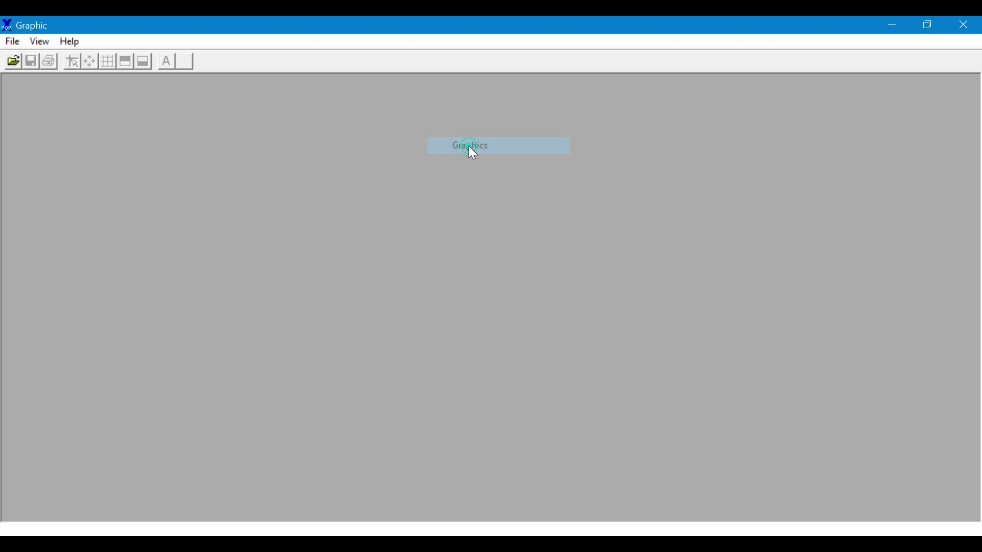
click(14, 60)
click(379, 250)
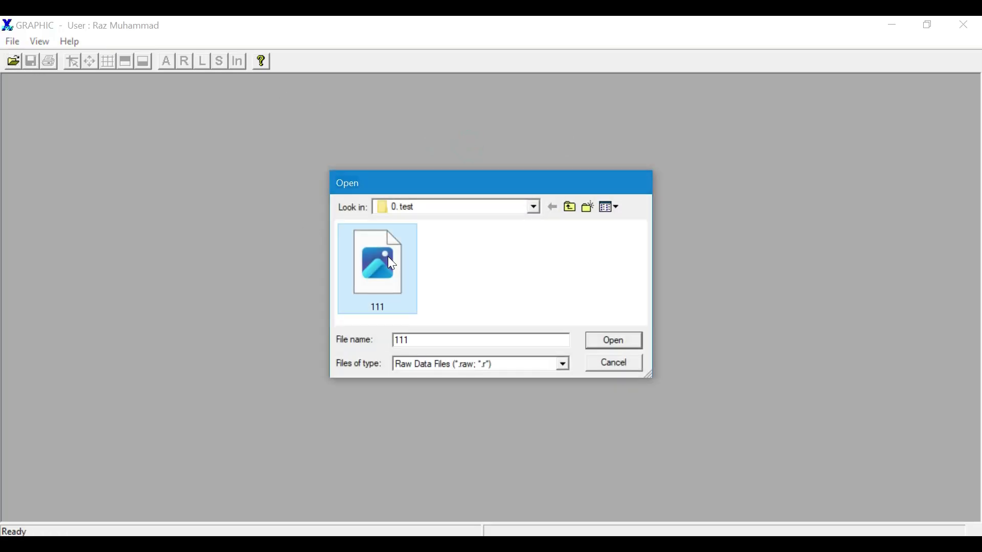
double_click(387, 256)
Step: Run Find Peaks with default parameters, locating seven peaks
click(93, 42)
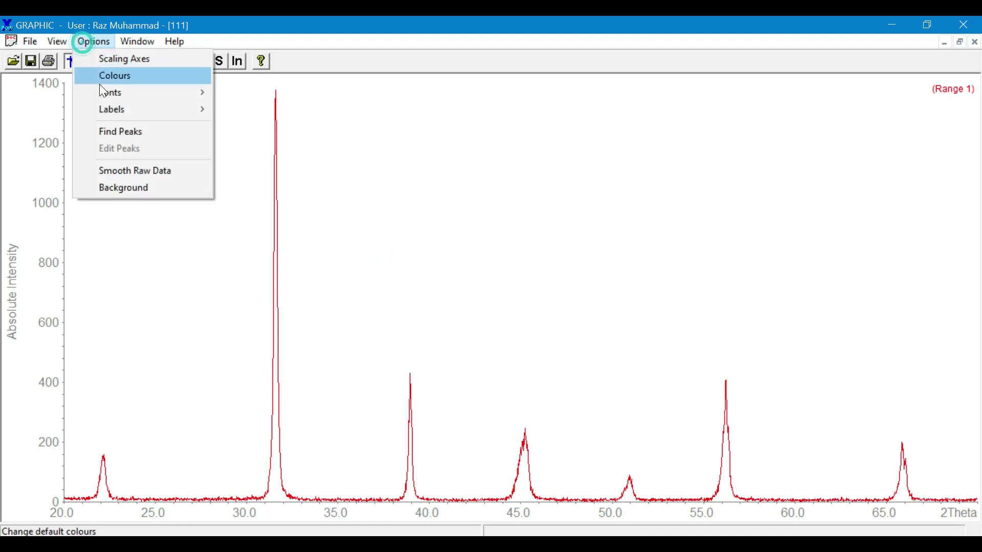
click(119, 132)
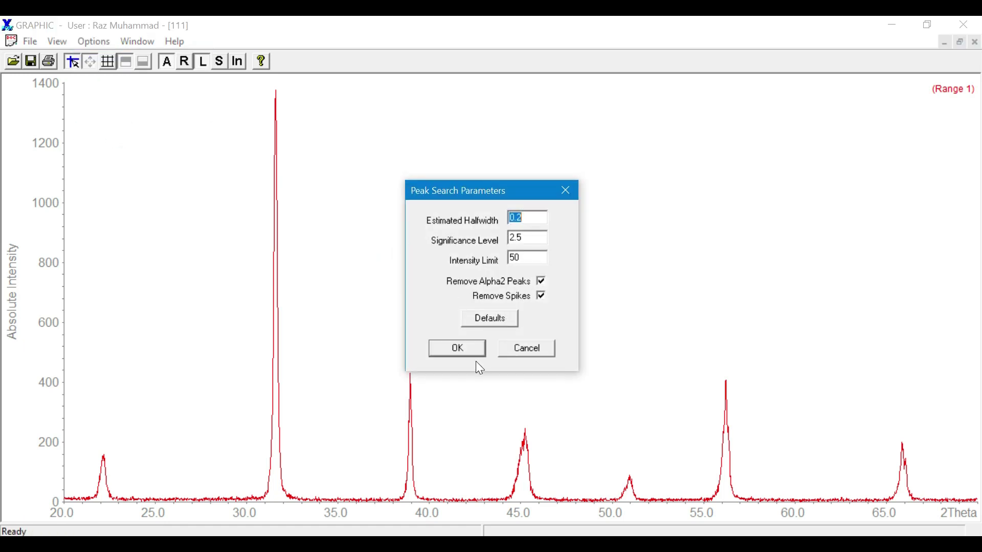
click(458, 349)
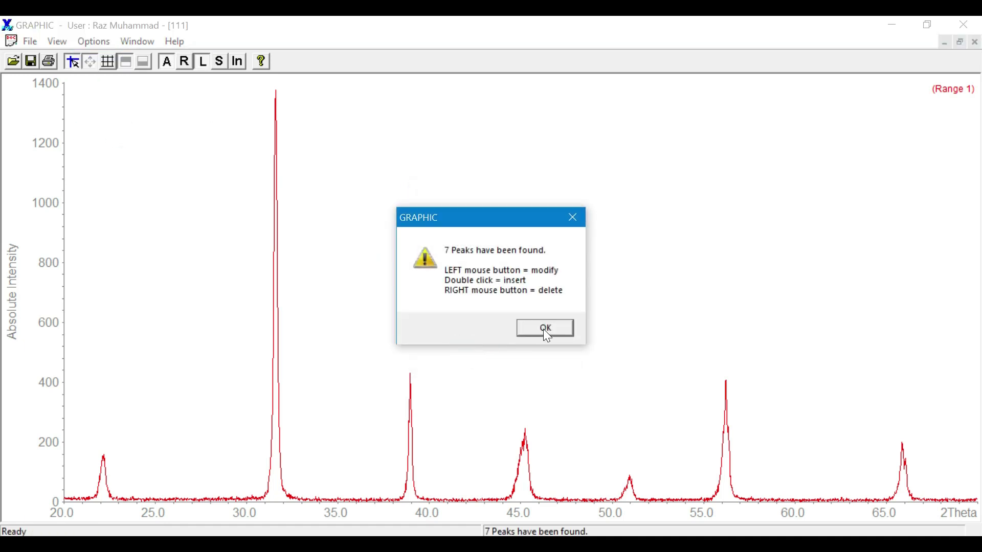
click(544, 328)
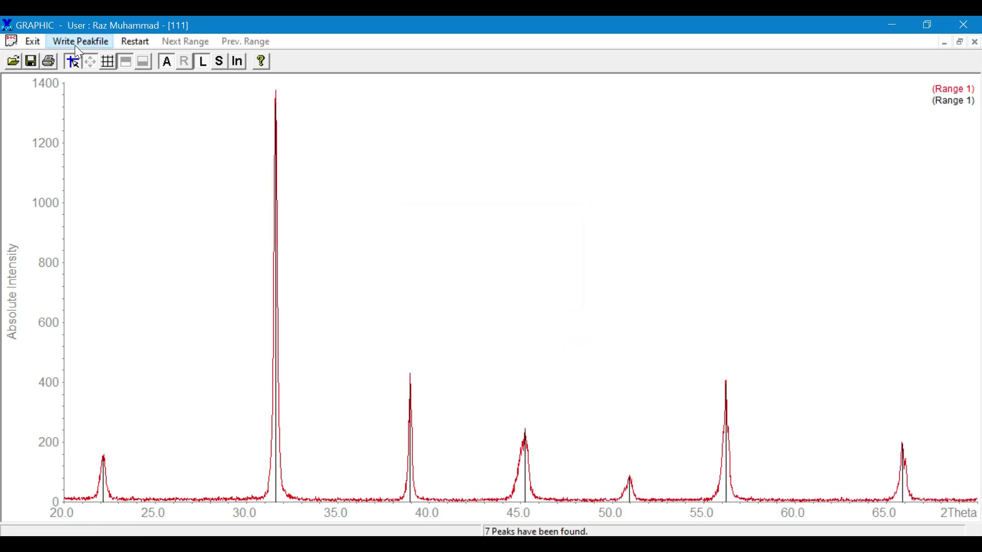
Step: Write the found peaks to peak file 123 and close the graphics window
click(74, 45)
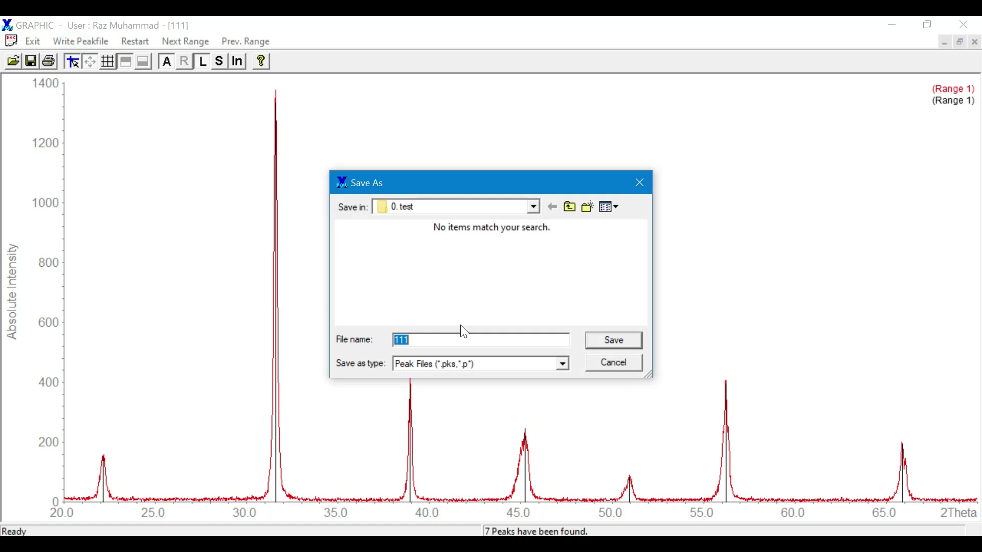
text(123)
click(613, 340)
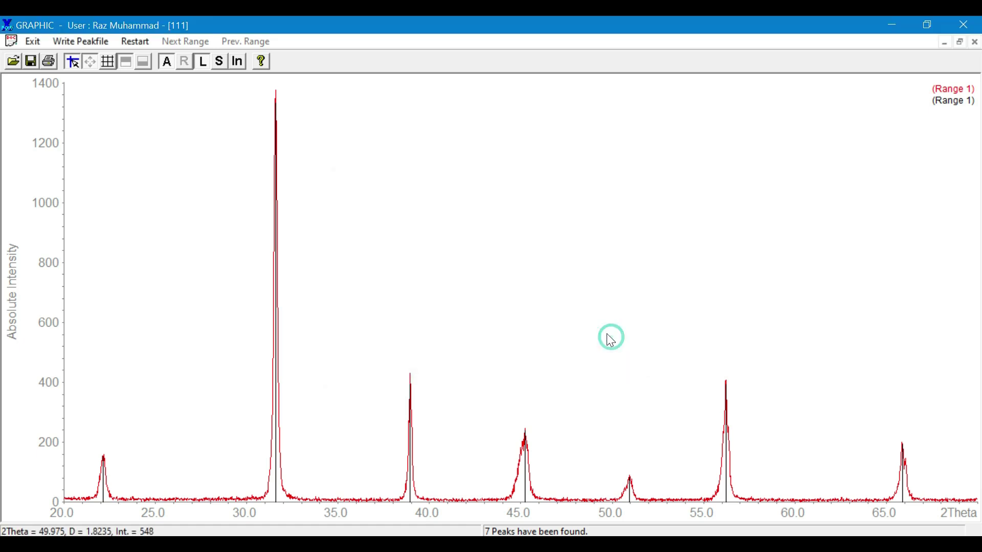
click(963, 28)
click(527, 130)
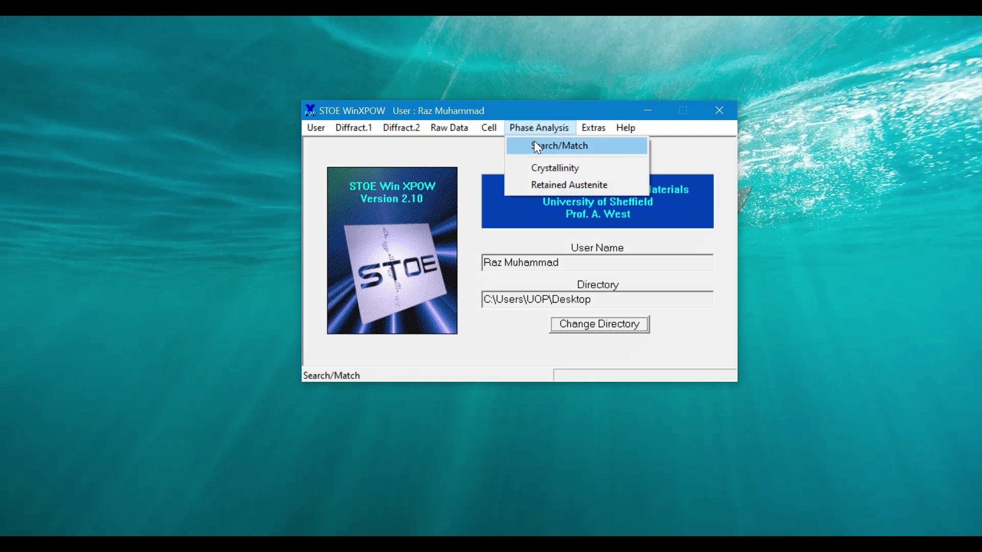
Step: Open the Search/Match module maximized and load 123.pks, previewing its stick pattern
click(545, 145)
double_click(437, 145)
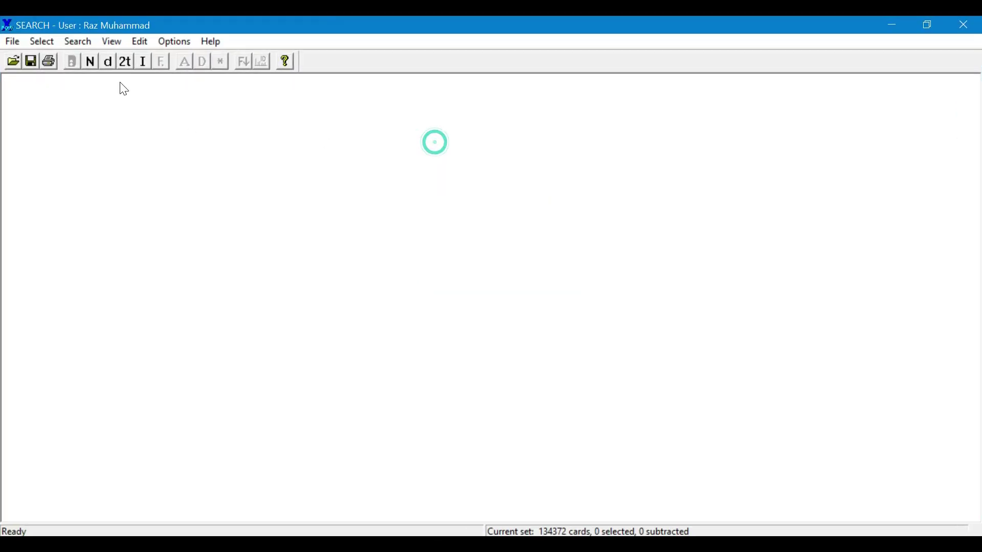
click(31, 71)
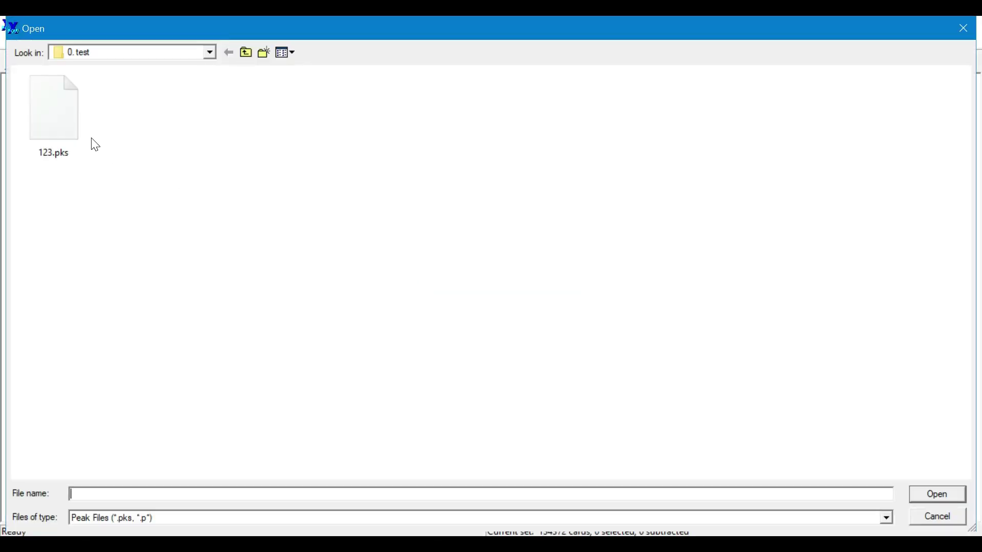
double_click(54, 118)
double_click(553, 96)
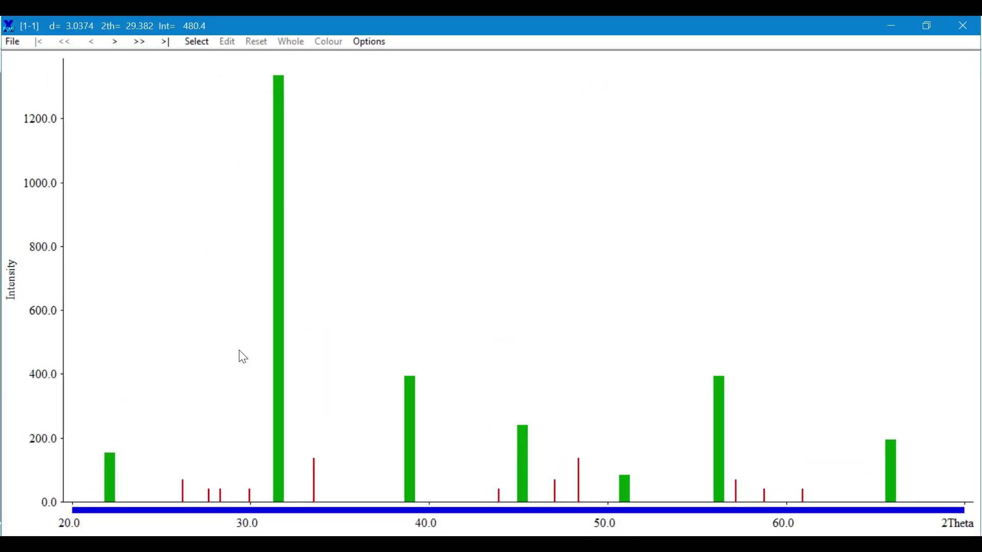
double_click(642, 26)
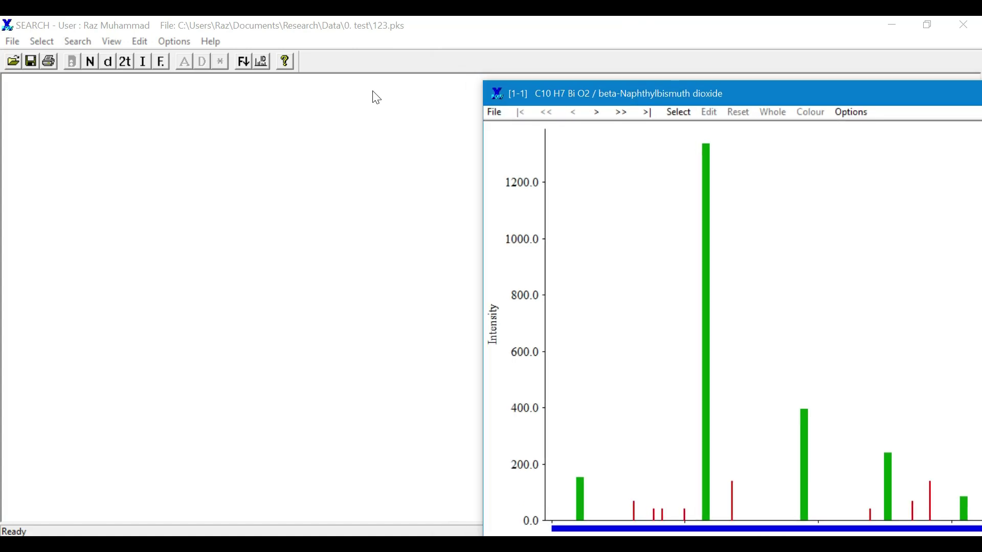
click(87, 42)
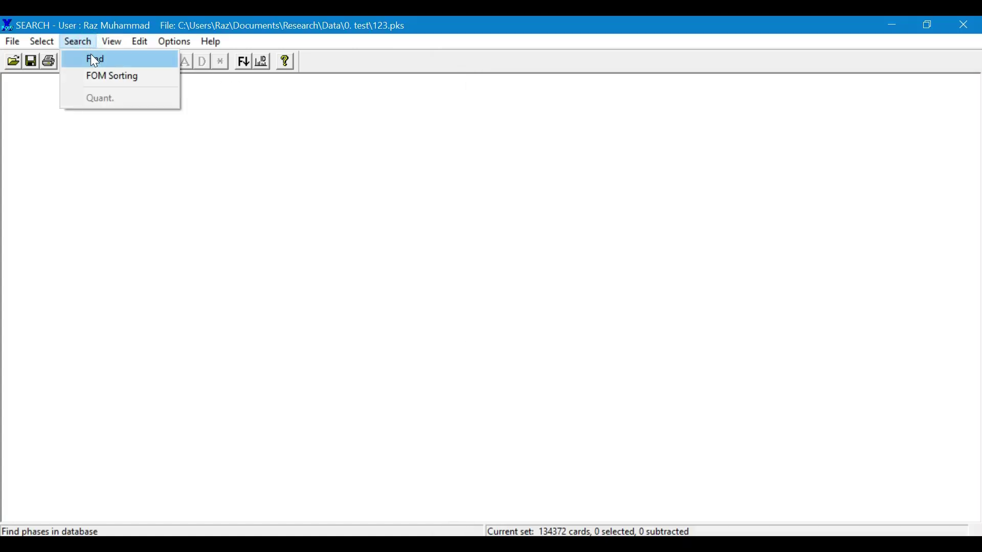
Step: Run a default-parameter Find on the 123 peaks, yielding 460 matching cards
click(91, 54)
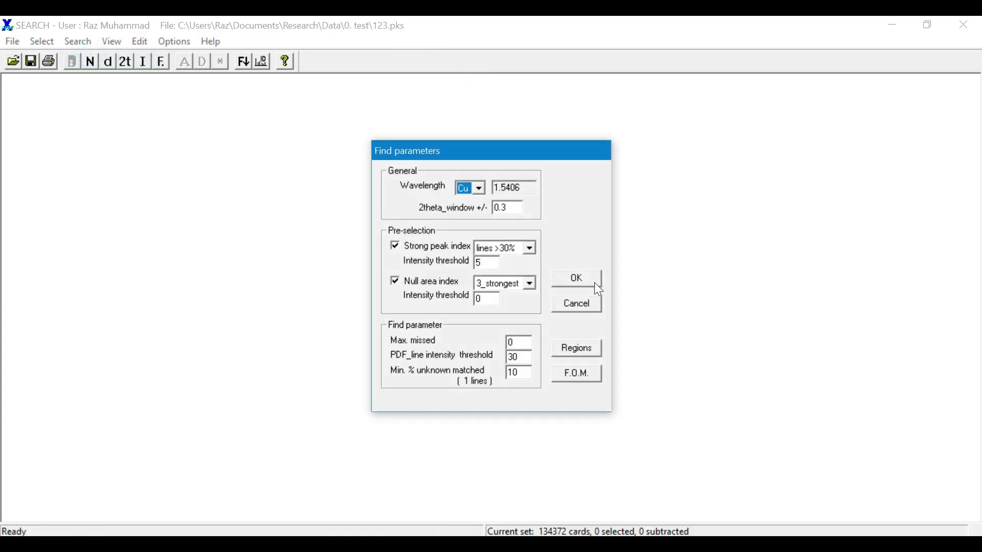
click(578, 279)
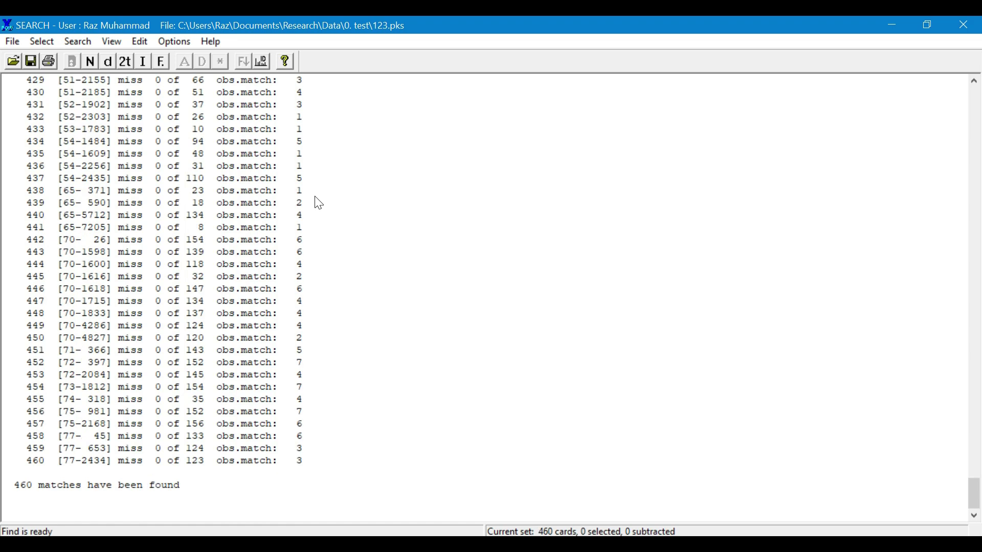
click(89, 61)
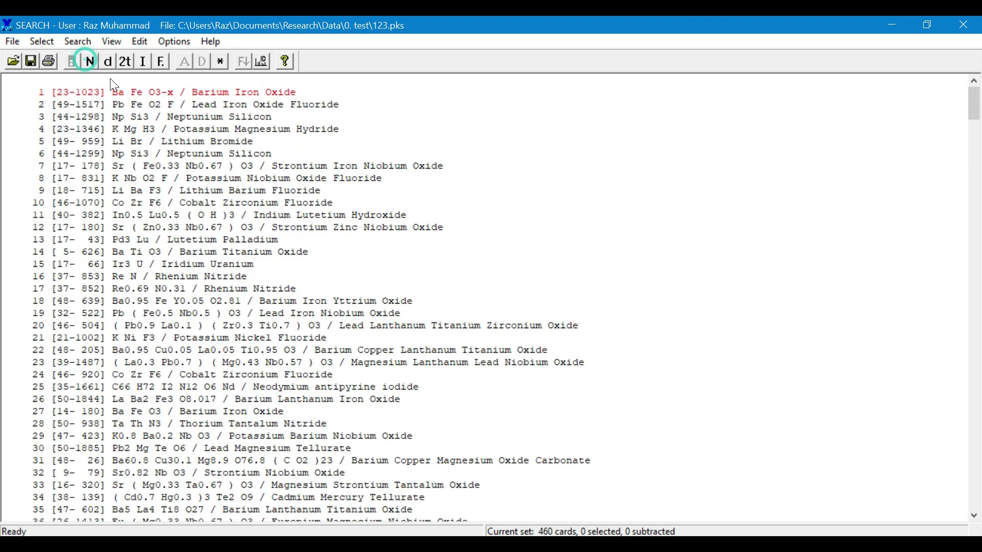
Step: Overlay the Barium Iron Oxide card, centre its pattern, and step through the next matches
double_click(182, 93)
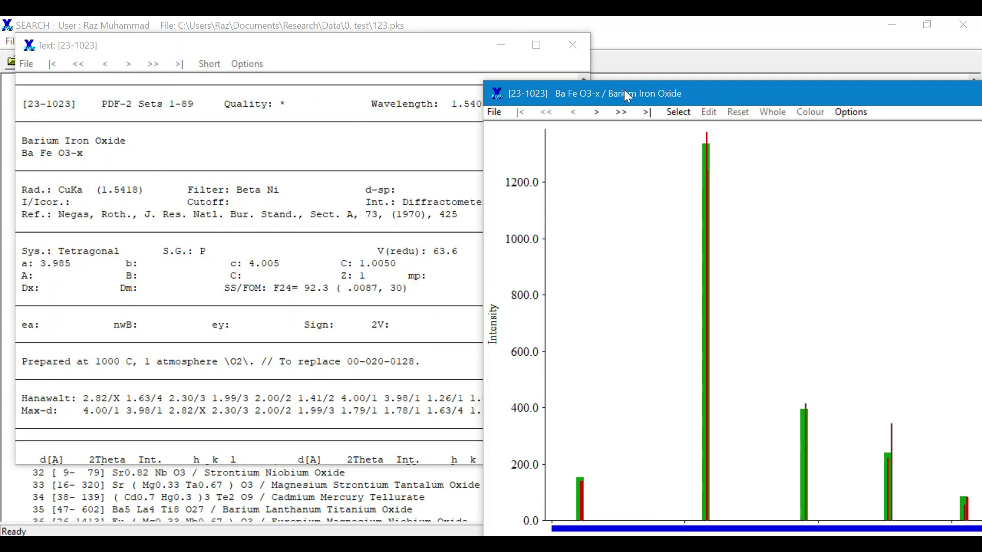
drag(632, 94, 324, 52)
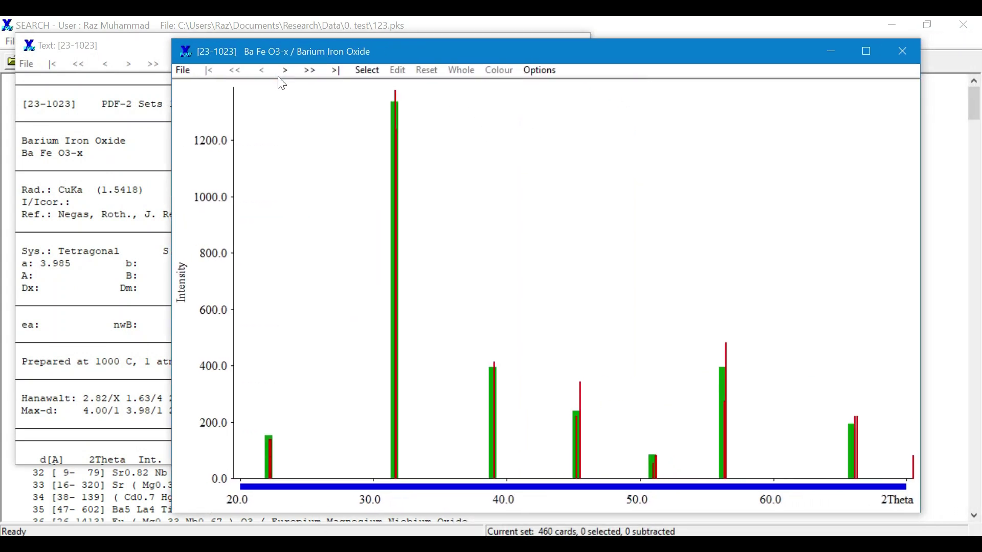
click(284, 70)
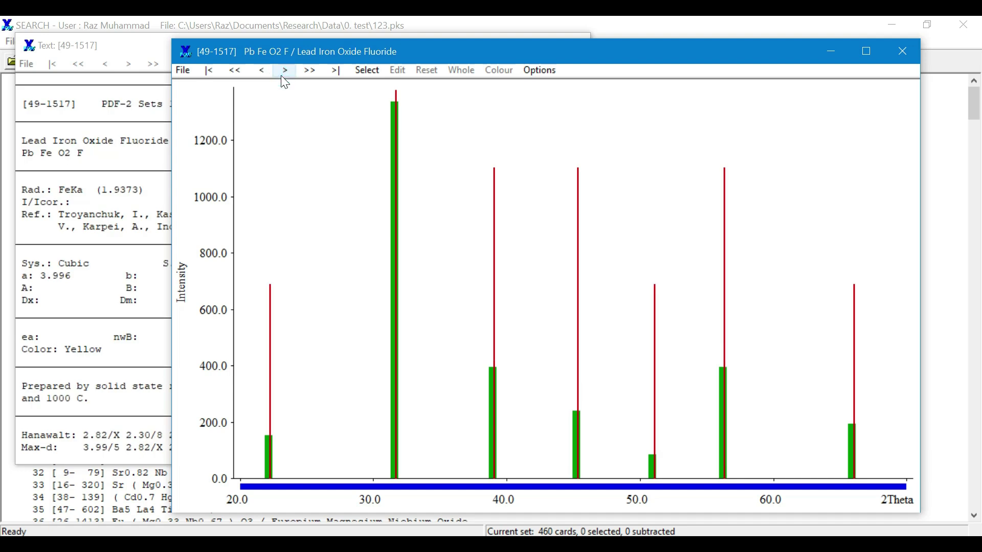
click(284, 70)
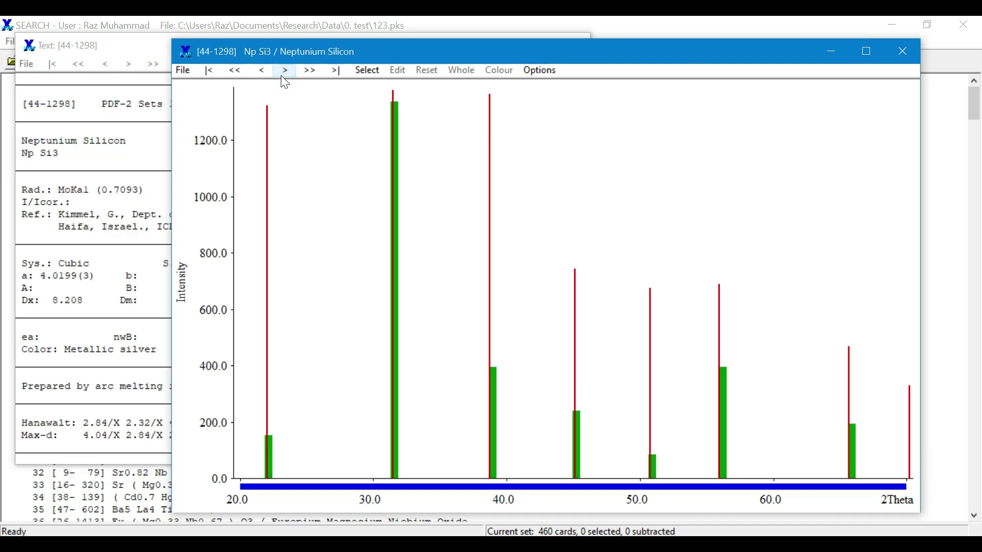
click(284, 70)
click(284, 70)
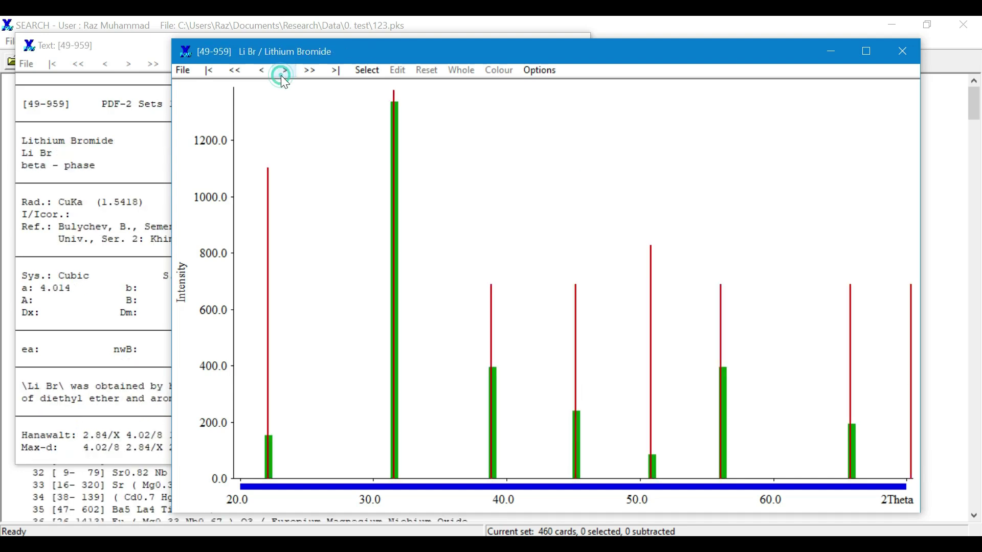
Step: Step through further cards to Strontium Zinc Niobium Oxide, then close the card windows
click(284, 70)
click(284, 70)
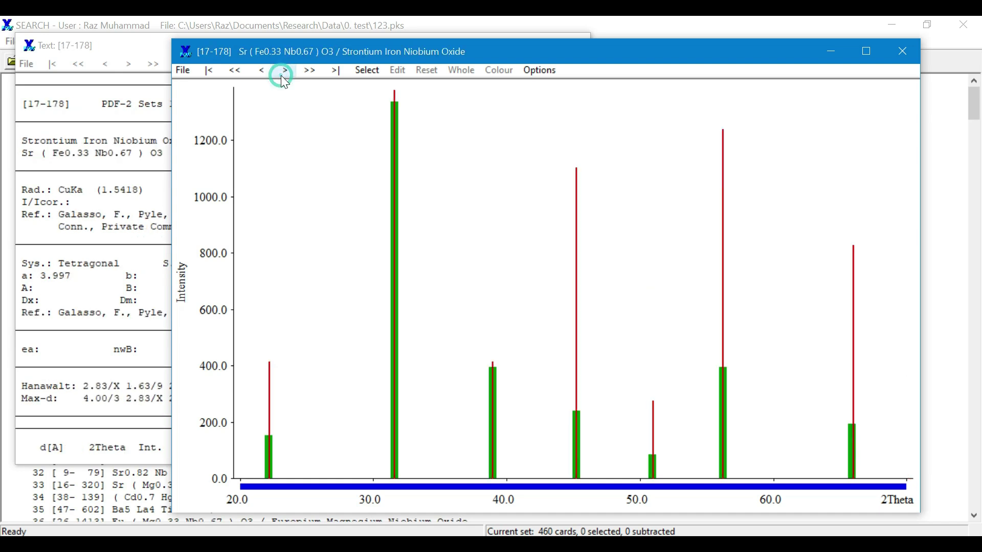
click(284, 70)
click(284, 69)
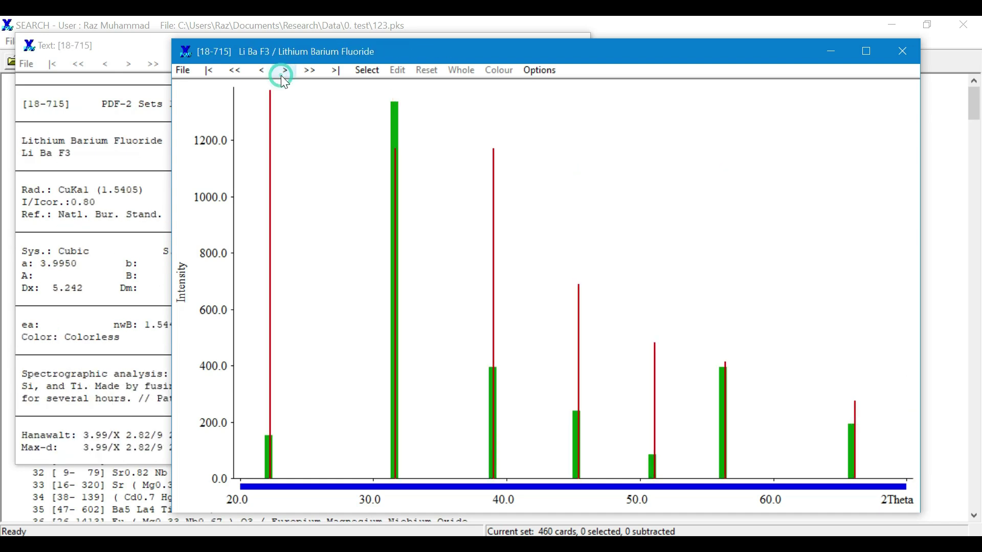
click(261, 70)
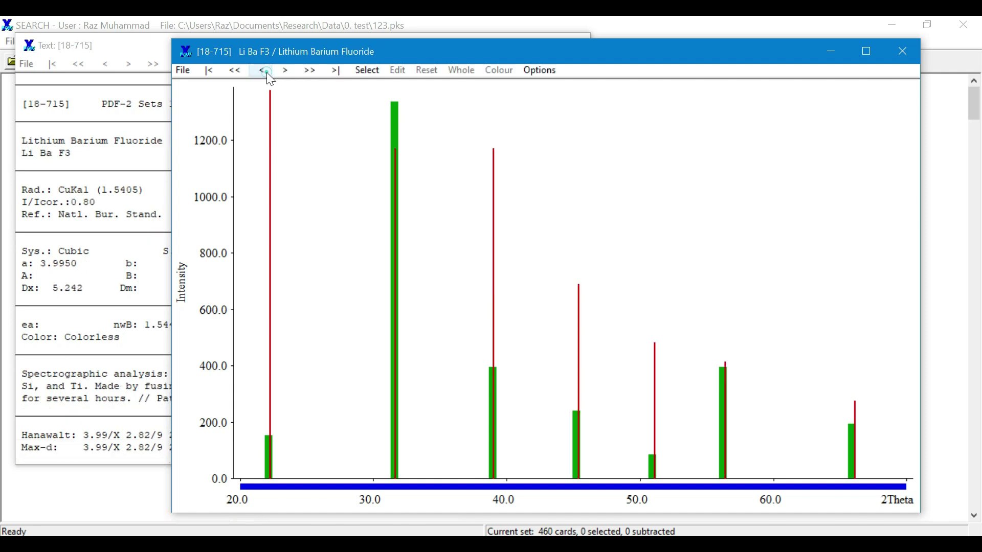
click(285, 70)
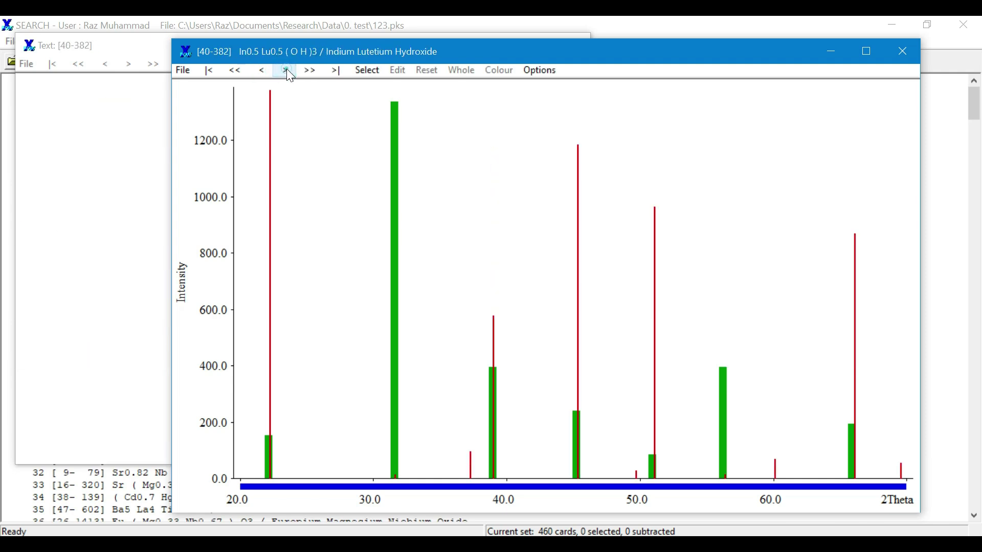
click(286, 69)
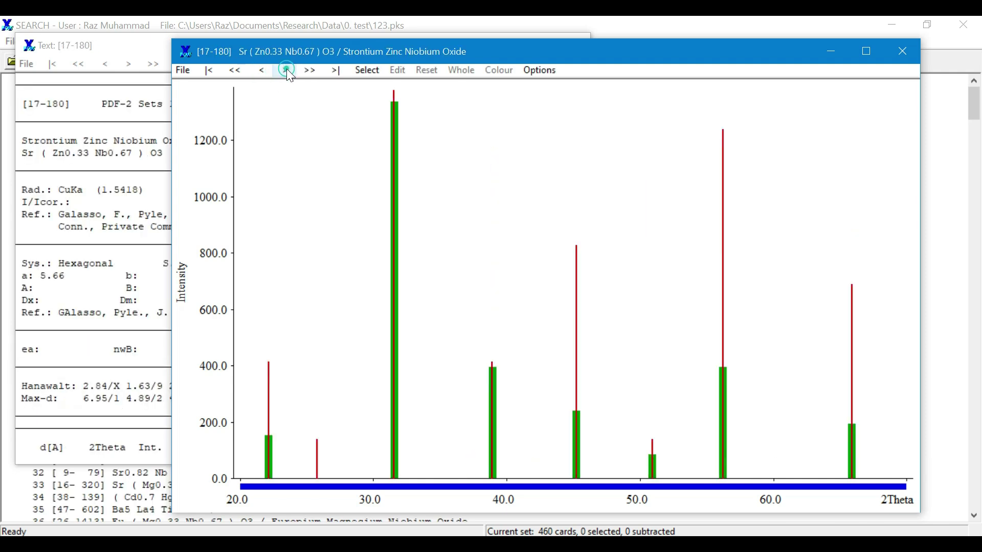
key(Escape)
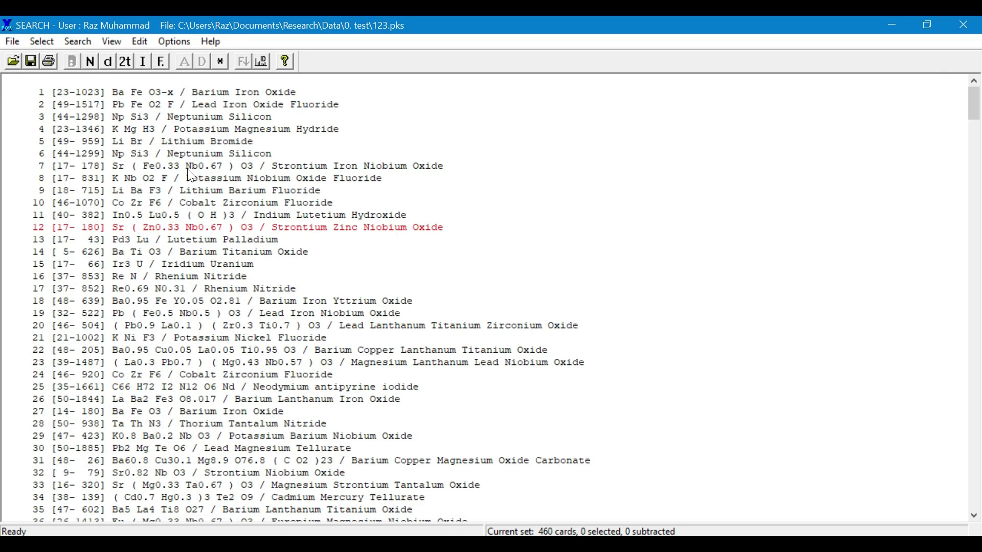